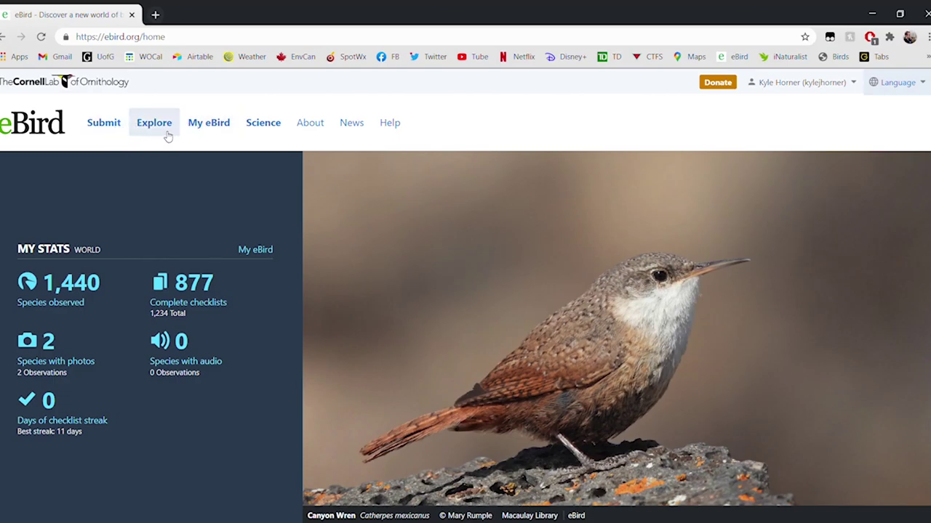
Go to eBird's Explore page, scroll through it, and place the cursor in the species name search box
click(167, 131)
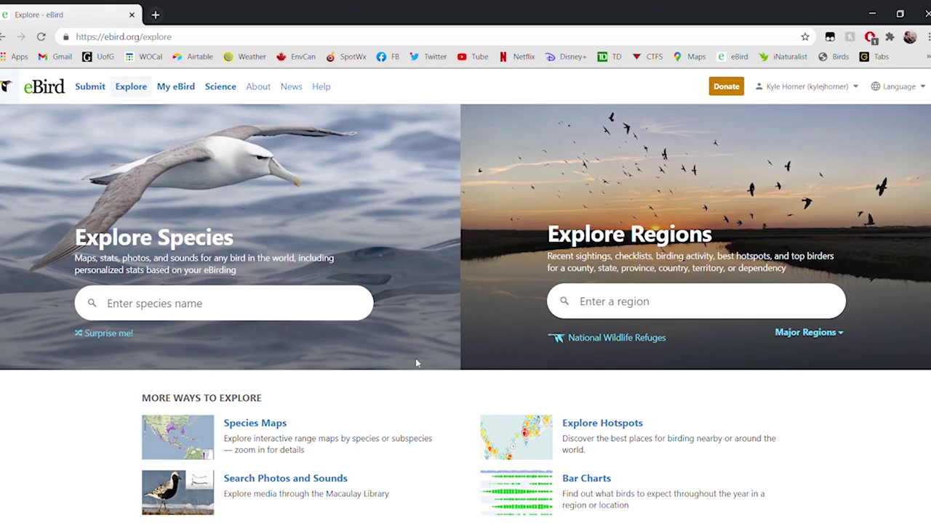
scroll(415, 359, down, 3)
scroll(418, 360, down, 1)
scroll(421, 356, down, 2)
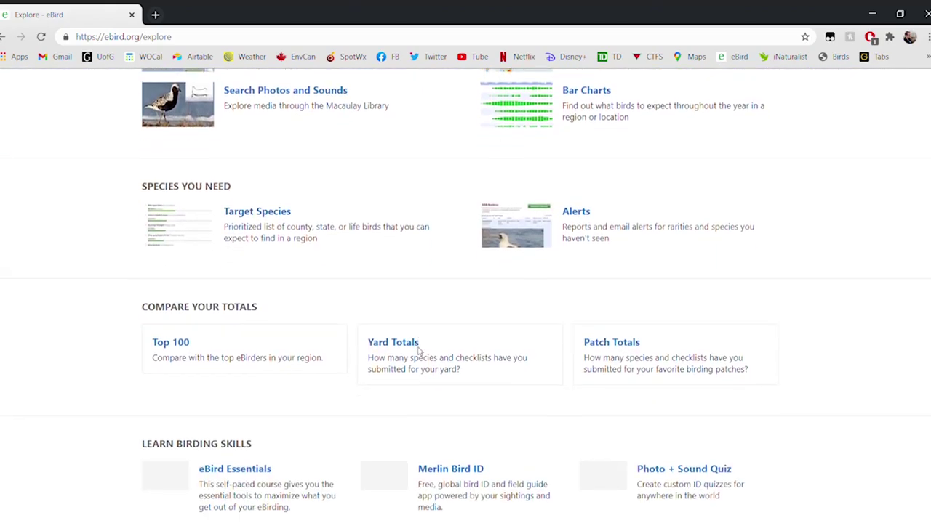
scroll(422, 352, up, 6)
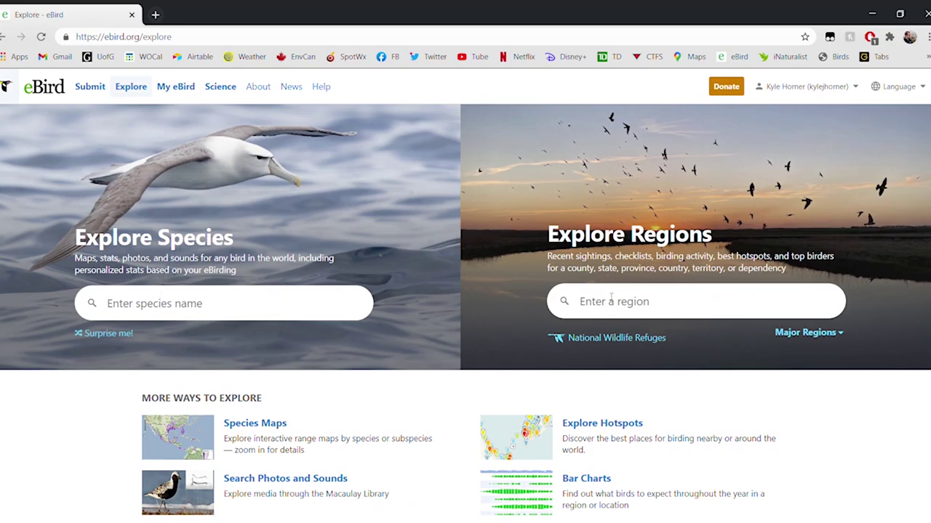
click(268, 305)
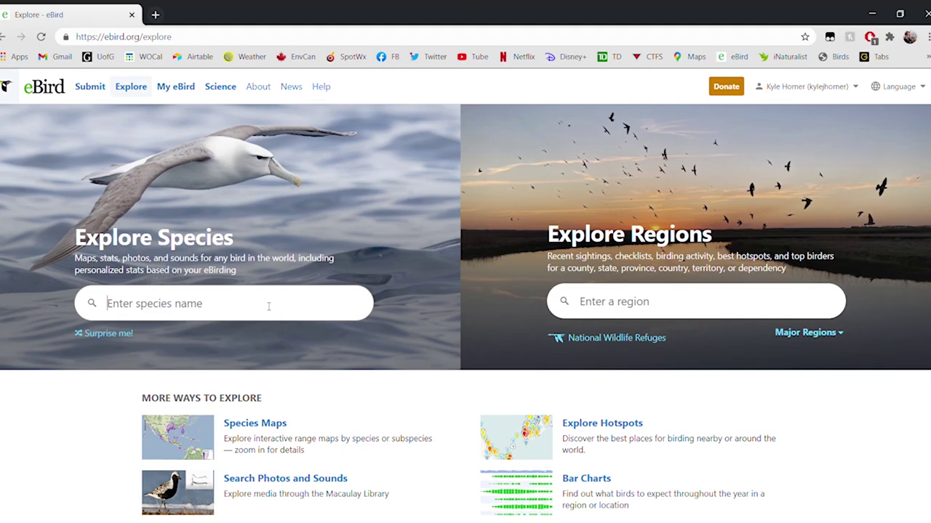
Search 'black-capped chicka', open the Black-capped Chickadee page, and zoom its range map in one level
text(black)
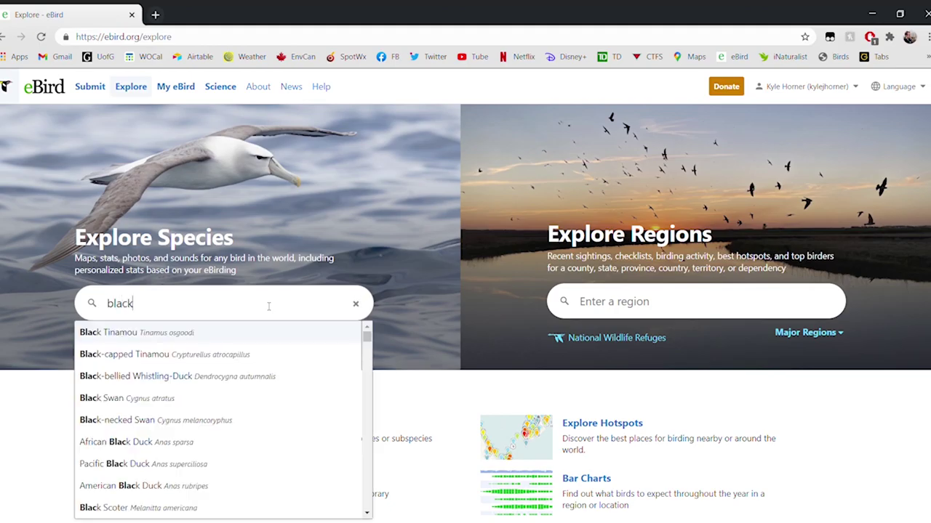
text(-capped )
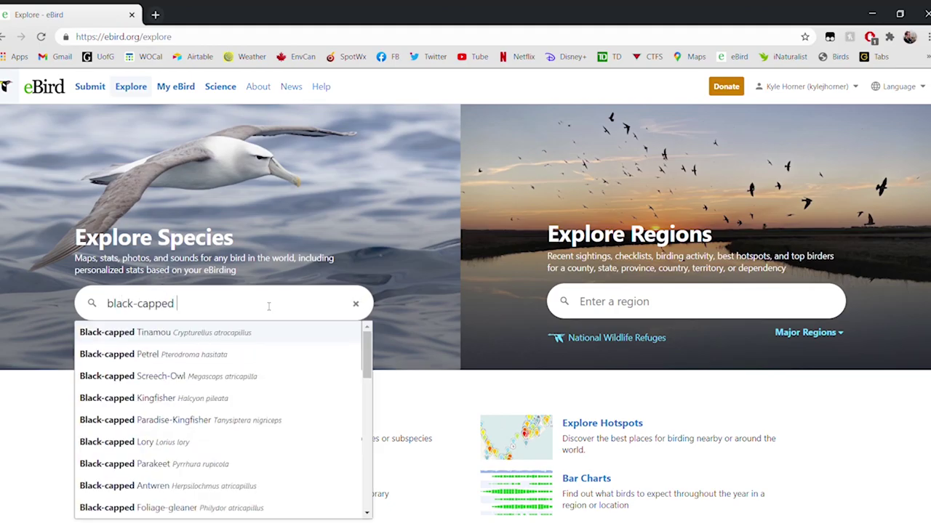
text(chicka)
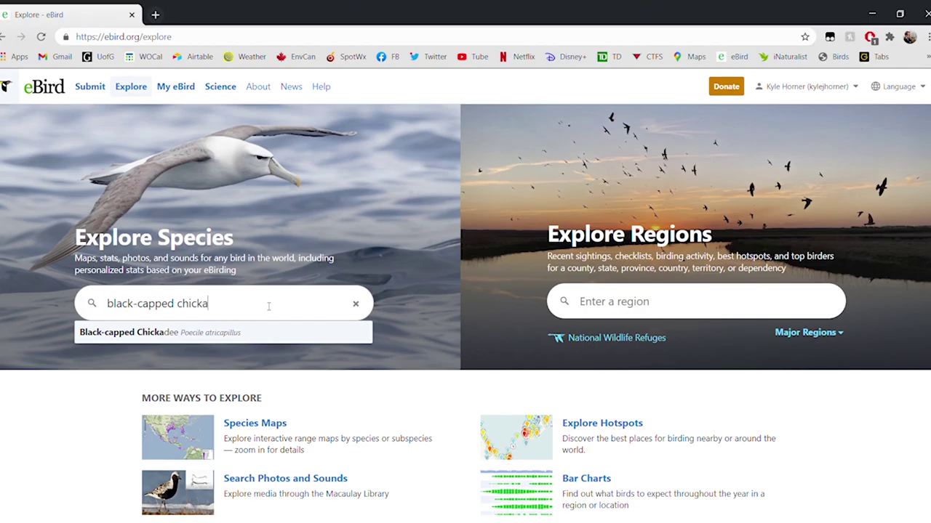
click(216, 340)
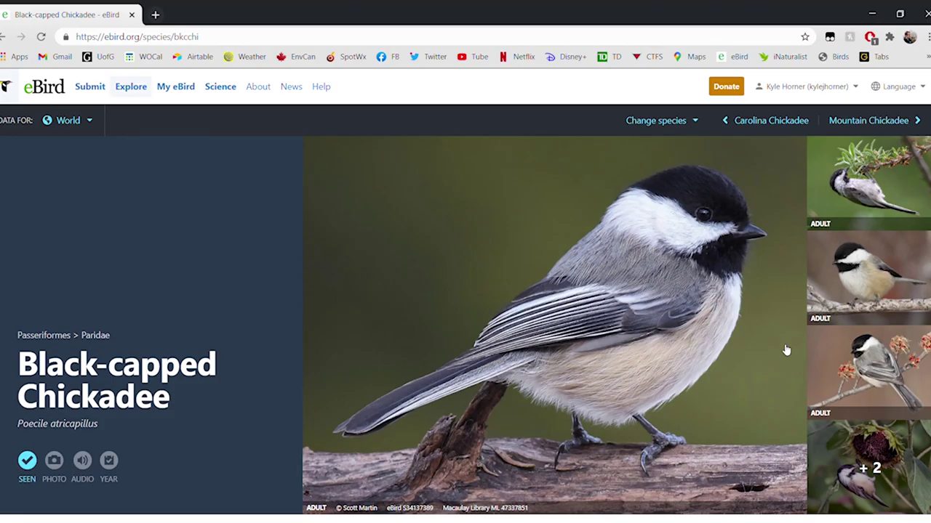
scroll(785, 350, down, 3)
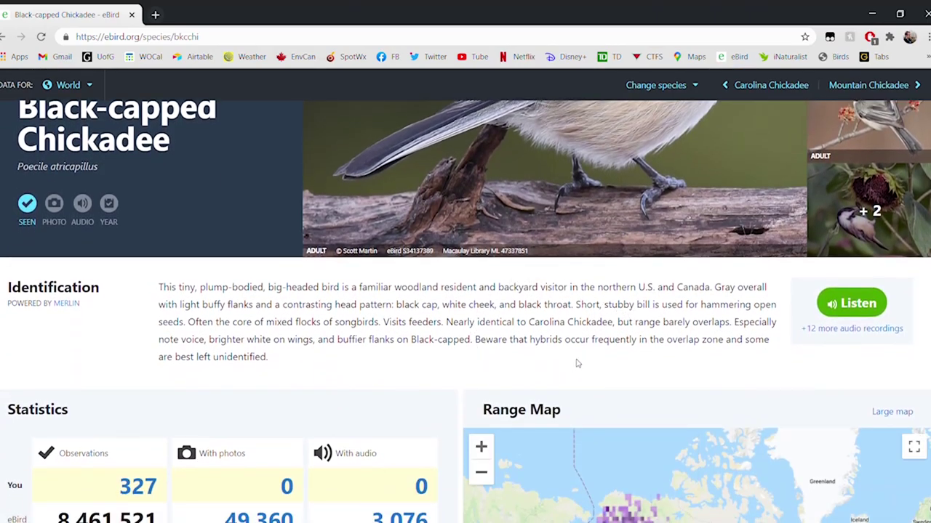
scroll(577, 364, down, 2)
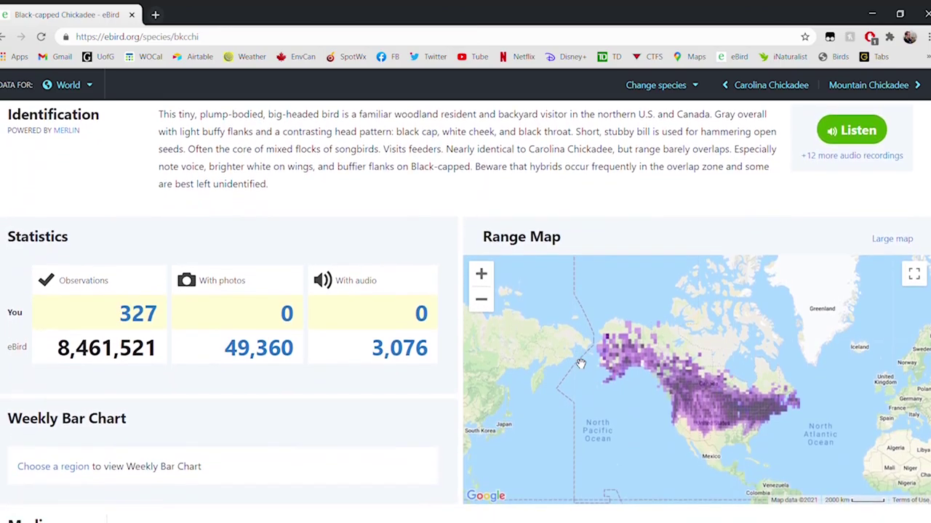
scroll(580, 364, down, 1)
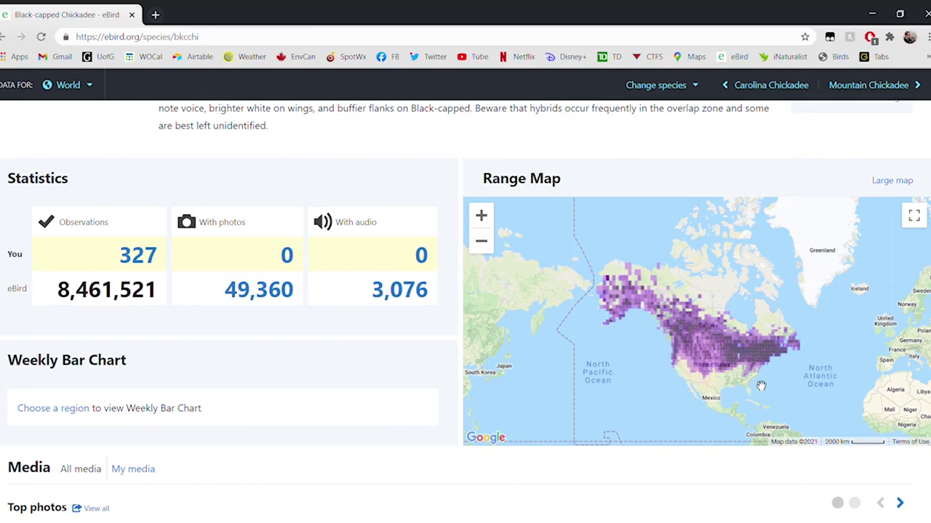
click(480, 216)
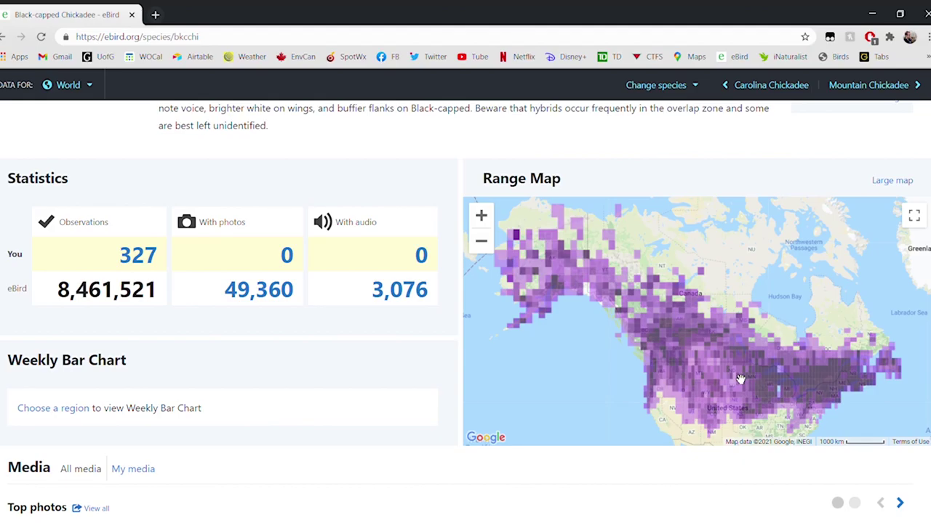
Open the full-size range map, recentre it on North America, and zoom in twice
click(894, 182)
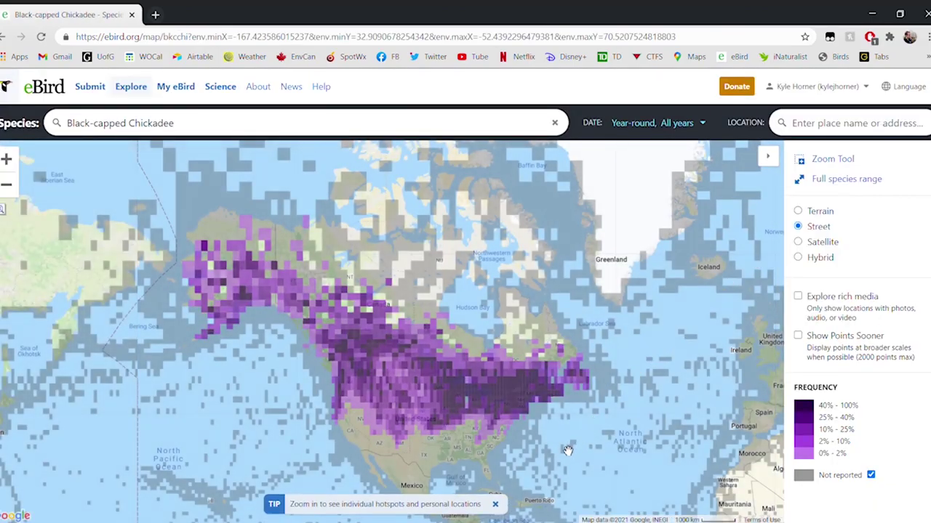
drag(568, 450, 561, 420)
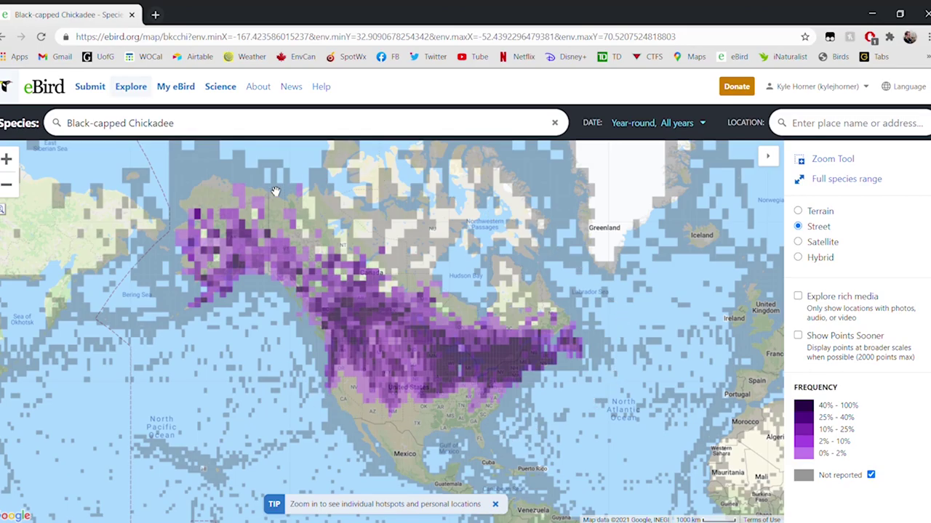
drag(447, 416, 381, 386)
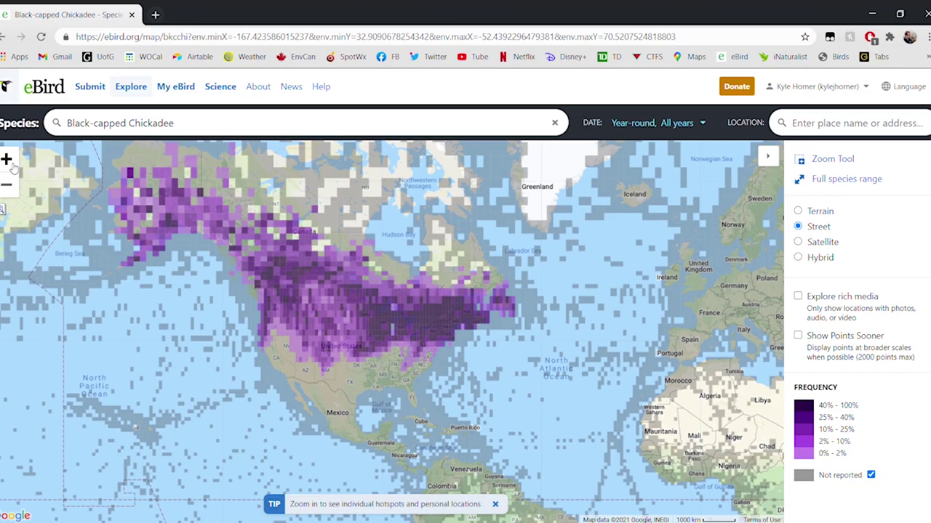
click(6, 159)
click(6, 159)
click(6, 159)
Pan and zoom the map past the Great Lakes and Kitchener until Guelph, Ontario is centred
drag(473, 327, 324, 336)
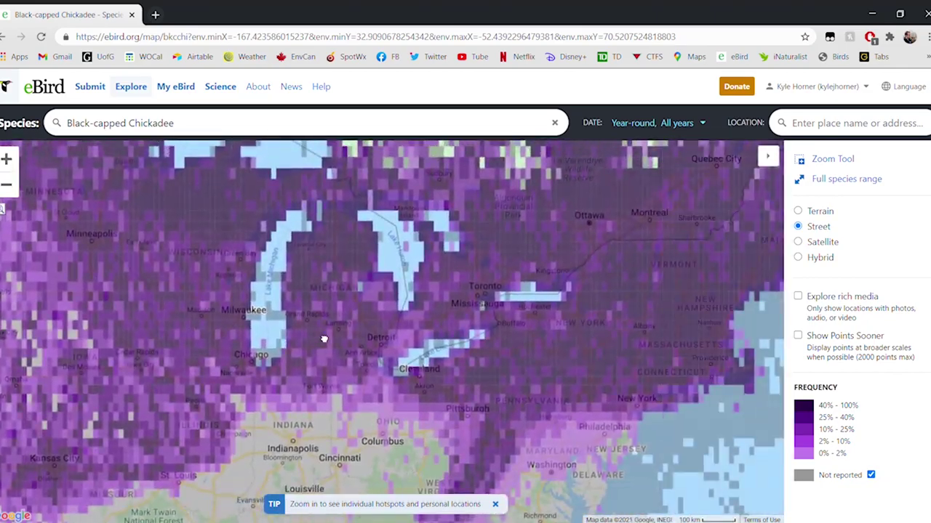
click(8, 160)
click(7, 161)
click(7, 161)
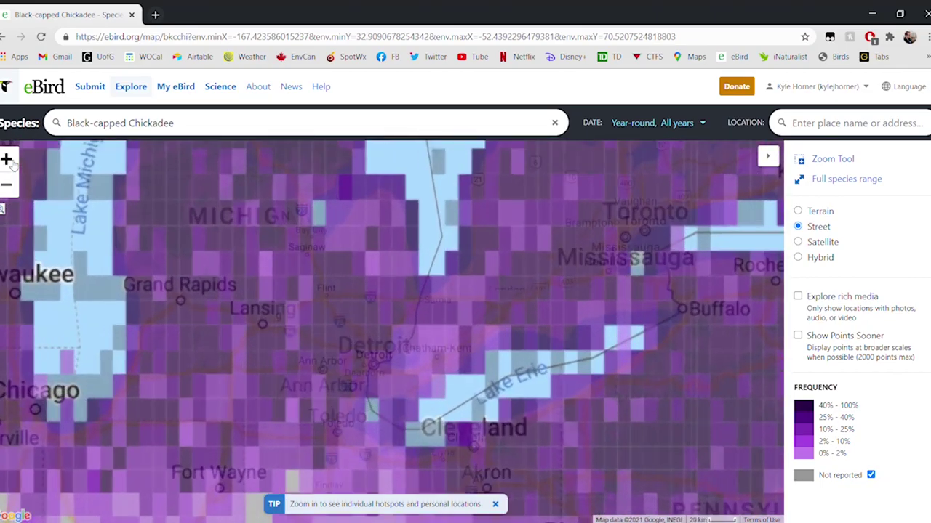
drag(583, 301, 276, 401)
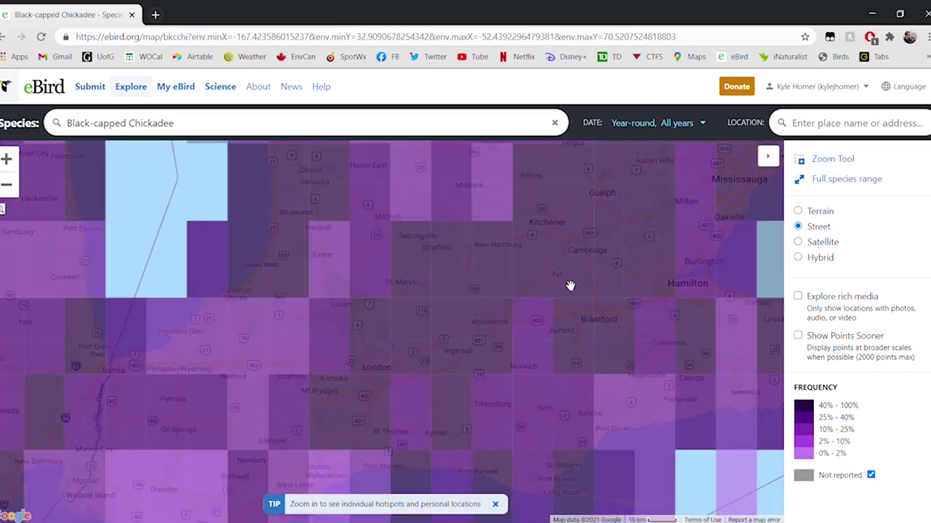
drag(572, 284, 390, 386)
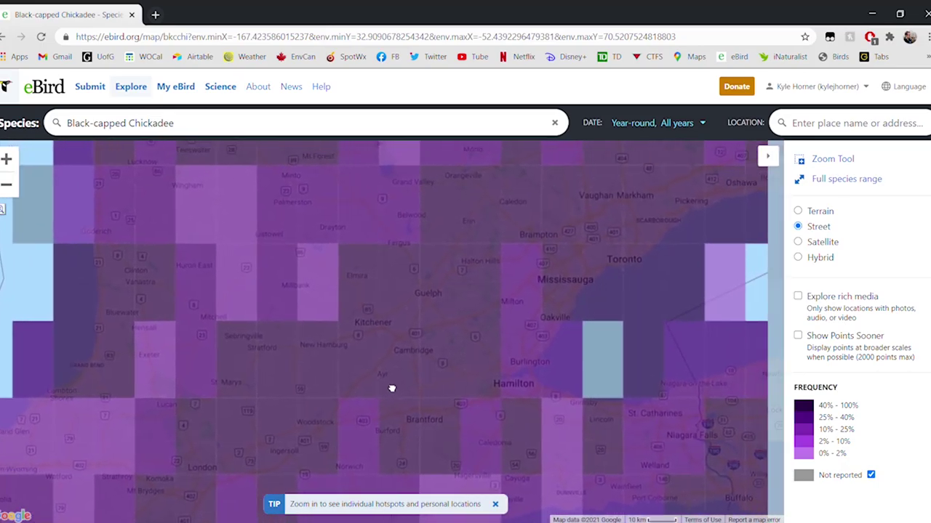
click(7, 160)
click(7, 160)
drag(491, 149, 518, 349)
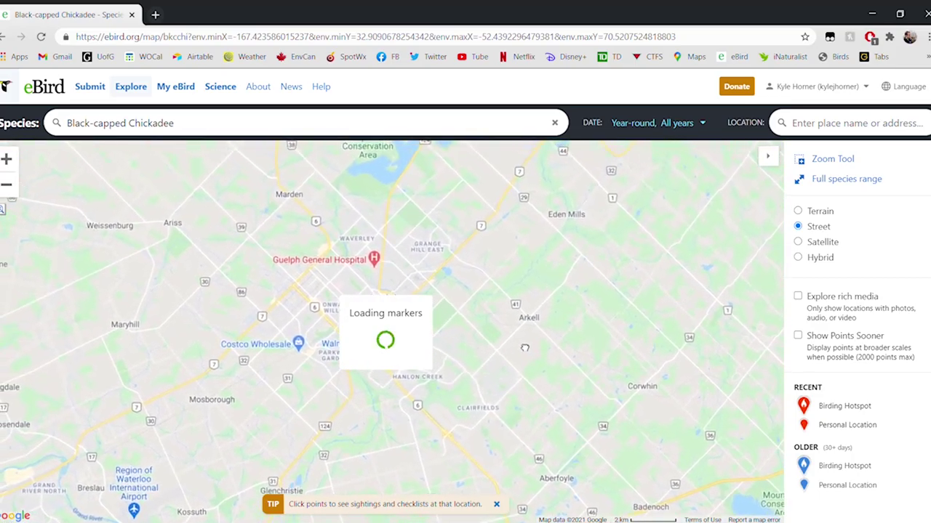
click(9, 162)
Zoom the map in one more level so hotspot and location markers load across Guelph
click(9, 162)
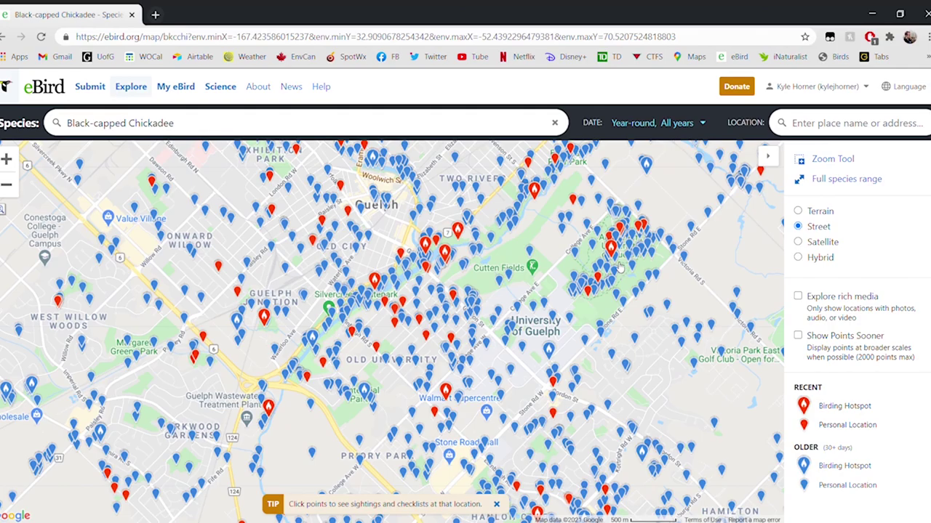
Show sightings for the University of Guelph Arboretum hotspot and scroll down to the 2021-02-25 checklist
click(612, 249)
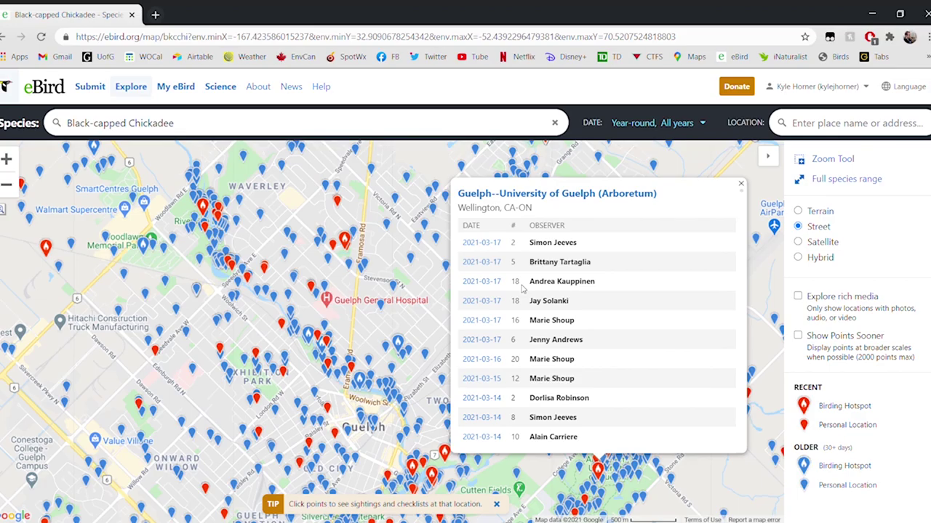
scroll(521, 288, down, 3)
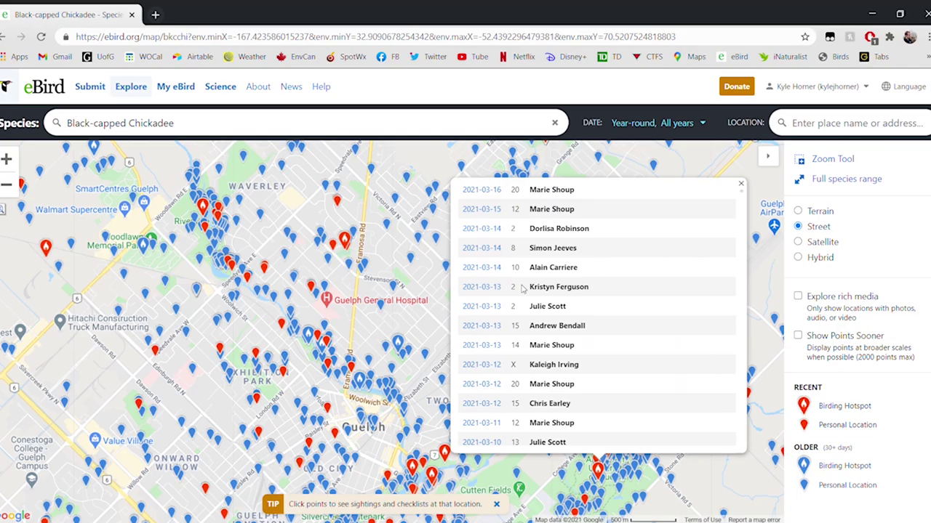
scroll(521, 288, down, 5)
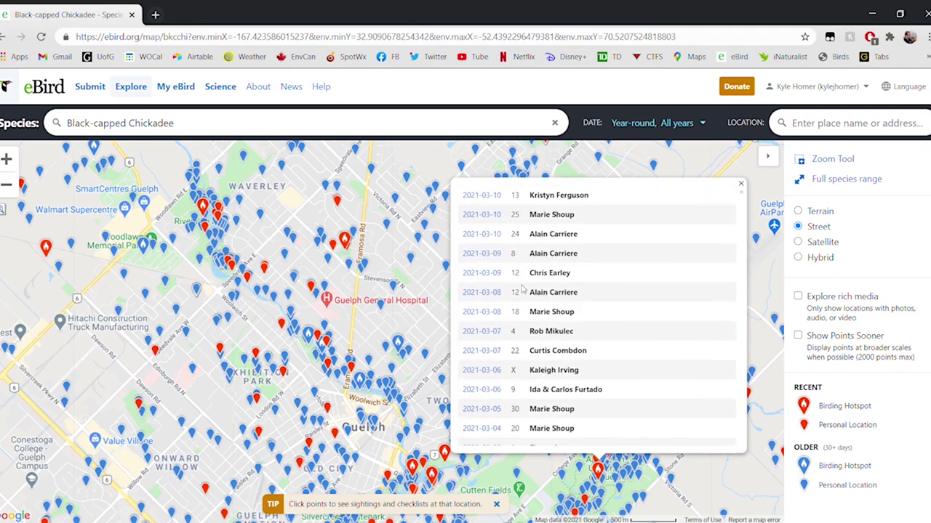
scroll(522, 289, down, 5)
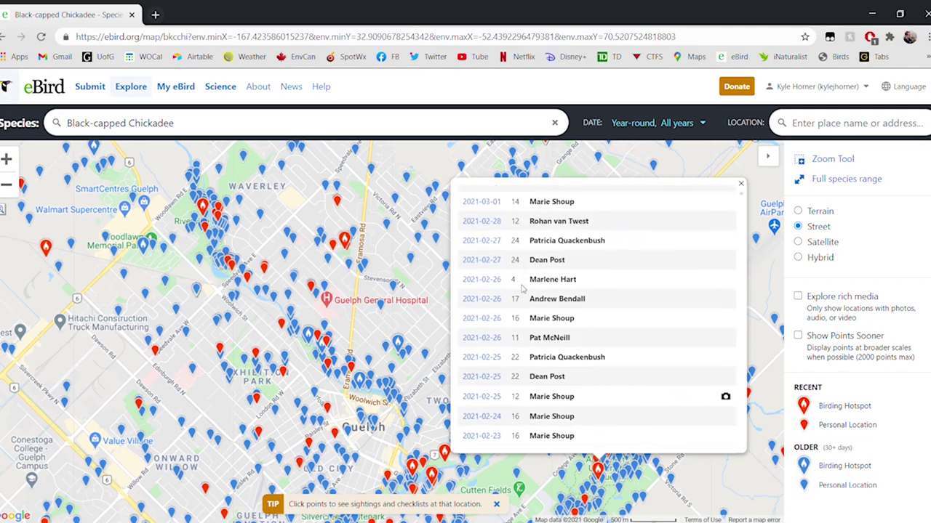
scroll(521, 289, down, 1)
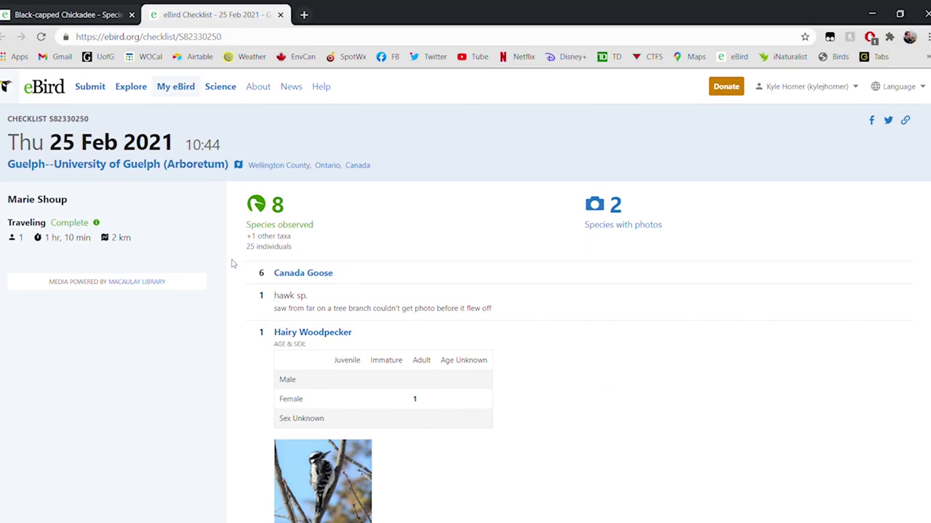
Scroll through the Guelph checklist, close the enlarged chickadee photo, and return to Explore
scroll(383, 300, down, 1)
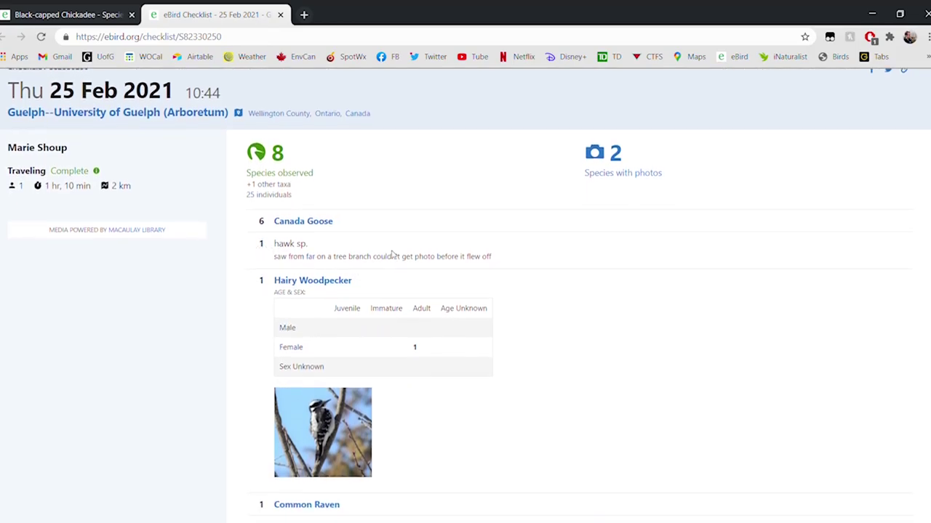
scroll(391, 277, down, 3)
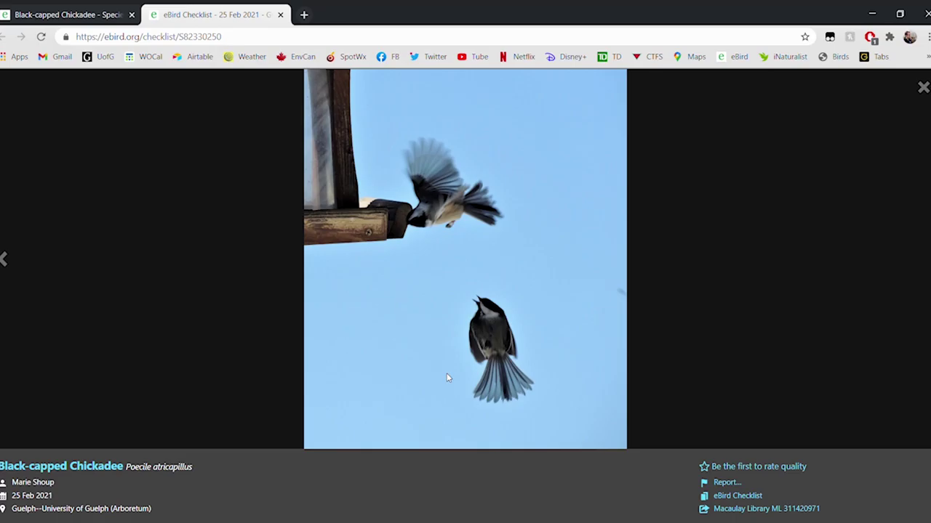
click(924, 87)
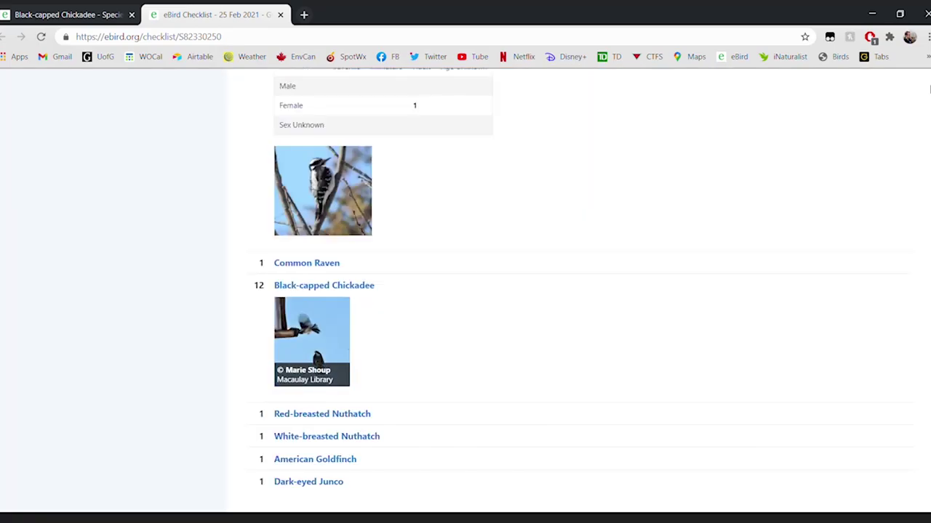
scroll(465, 218, up, 5)
click(127, 93)
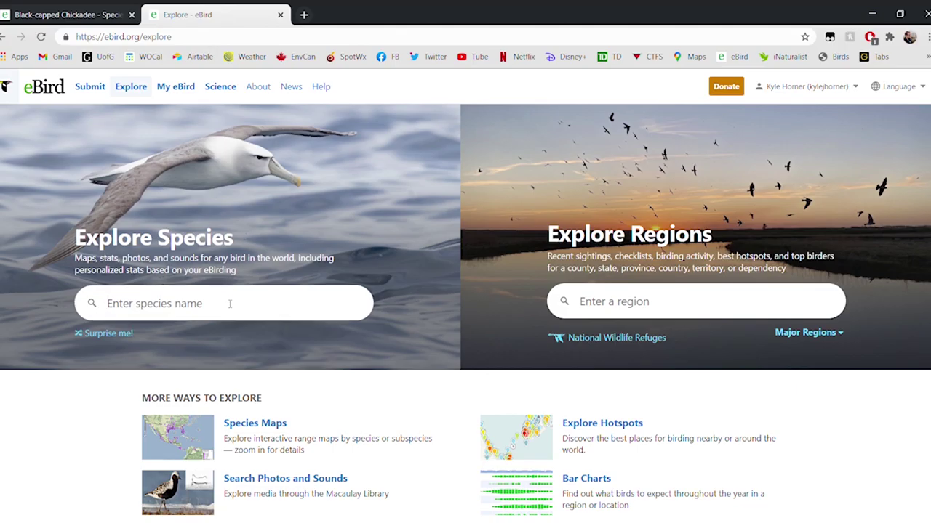
Search 'emp', open the Emperor Penguin page, and scroll down to its statistics and range map
text(emp)
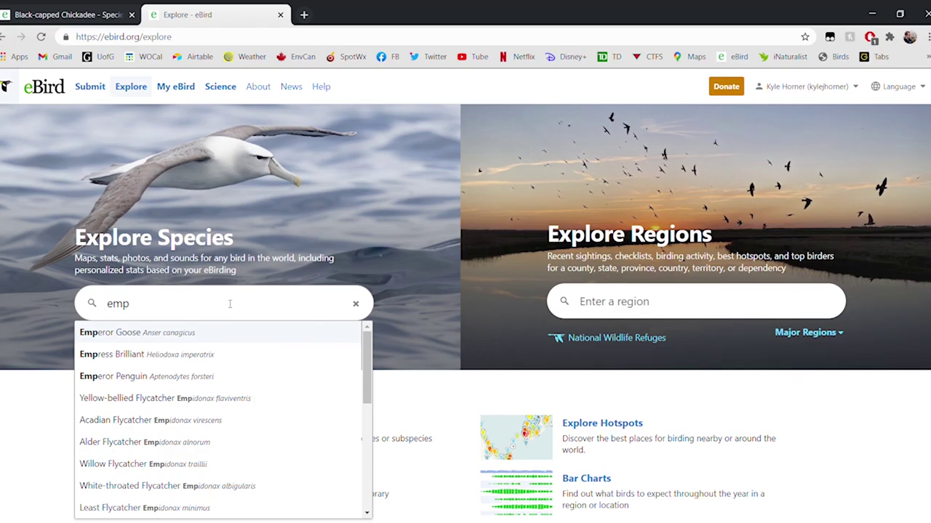
click(203, 375)
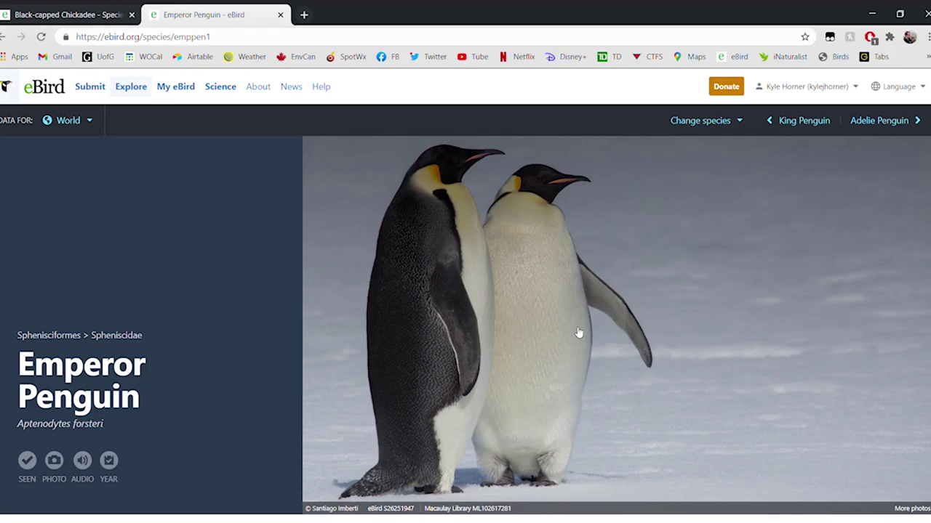
scroll(578, 333, down, 1)
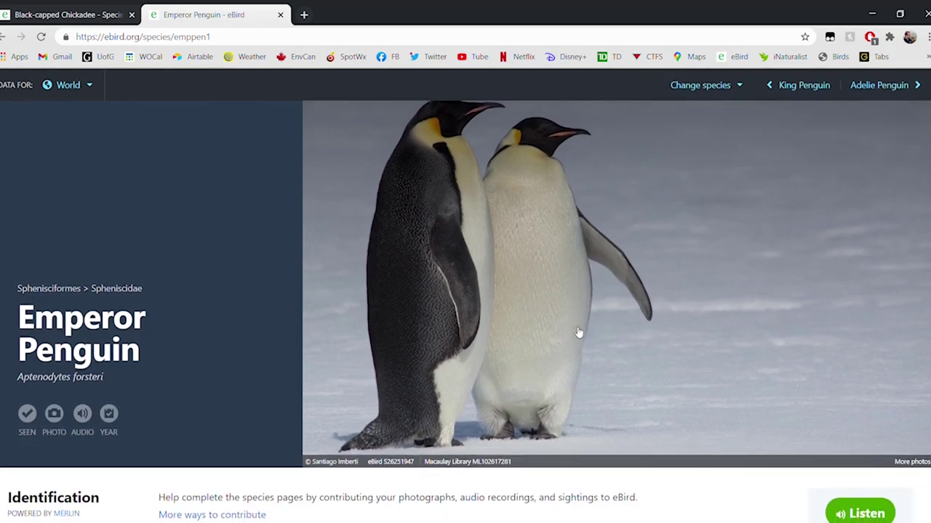
scroll(578, 333, down, 1)
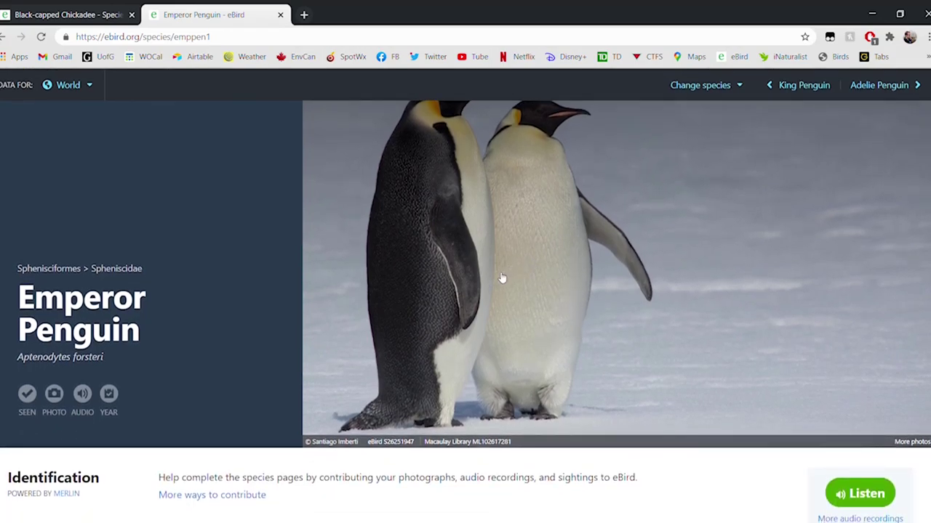
scroll(501, 278, down, 5)
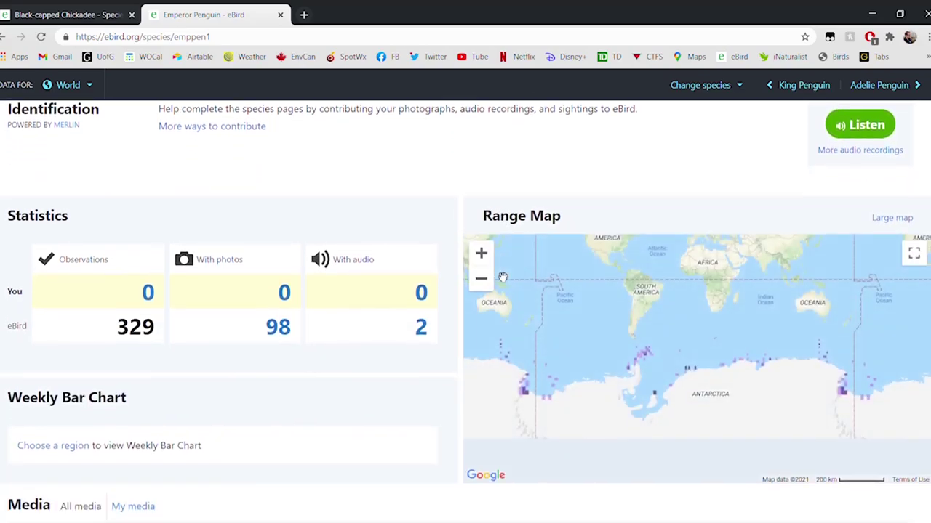
scroll(502, 278, down, 1)
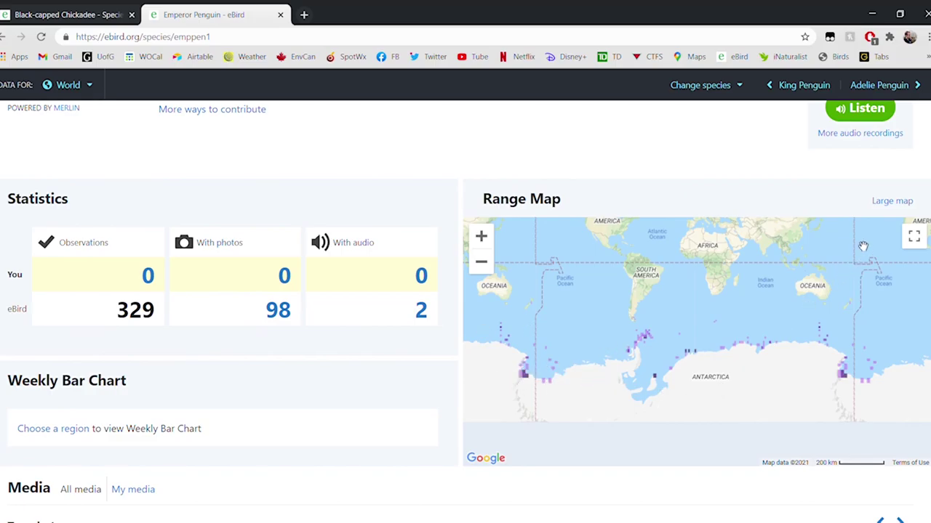
Open the large Emperor Penguin map, zoom into the Antarctic Peninsula, and show Snow Hill Island sightings
click(888, 209)
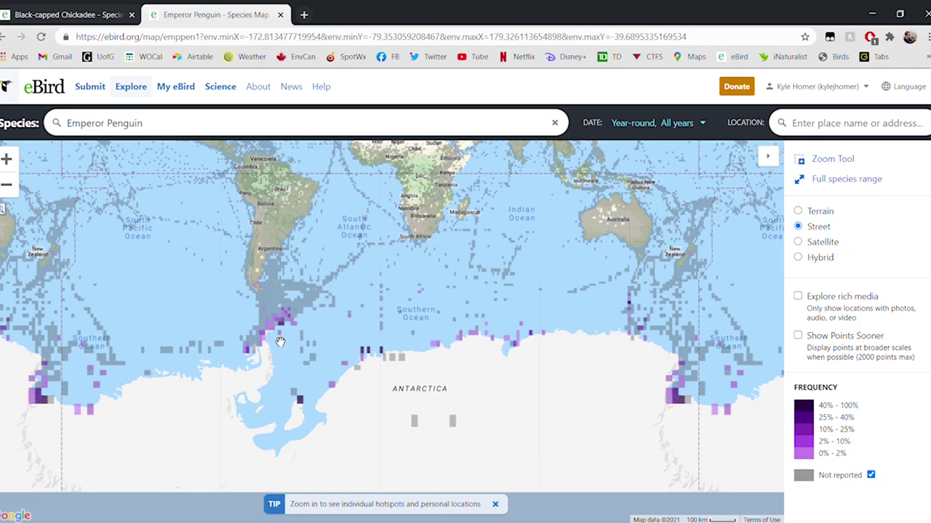
scroll(276, 340, up, 1)
scroll(291, 313, up, 1)
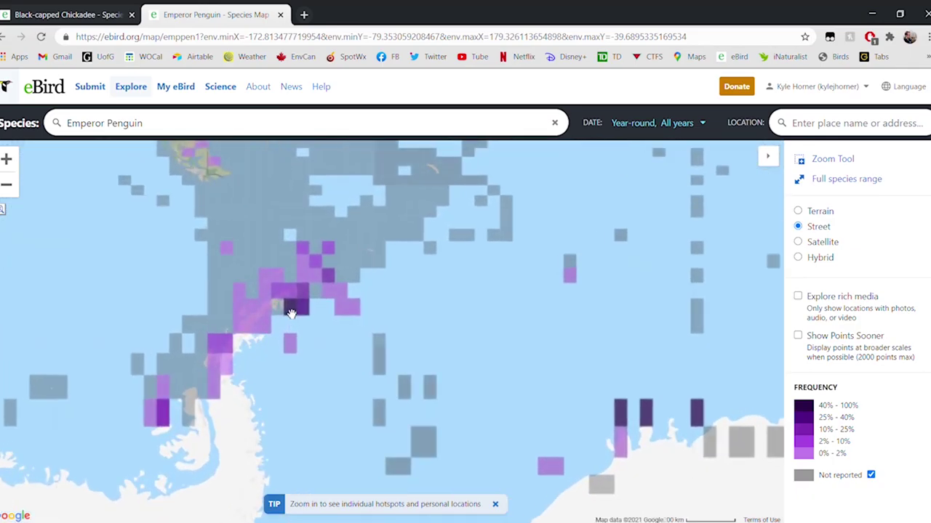
scroll(296, 308, up, 1)
scroll(295, 309, up, 1)
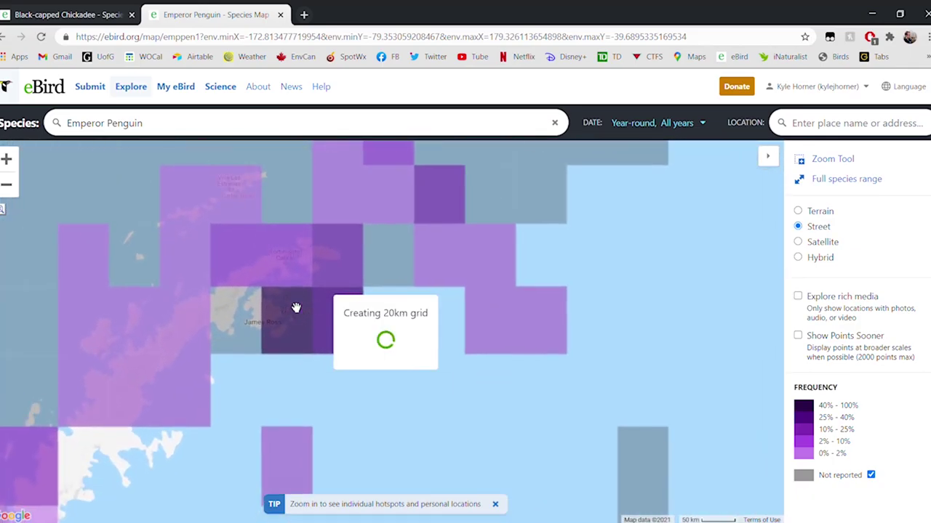
scroll(291, 313, up, 1)
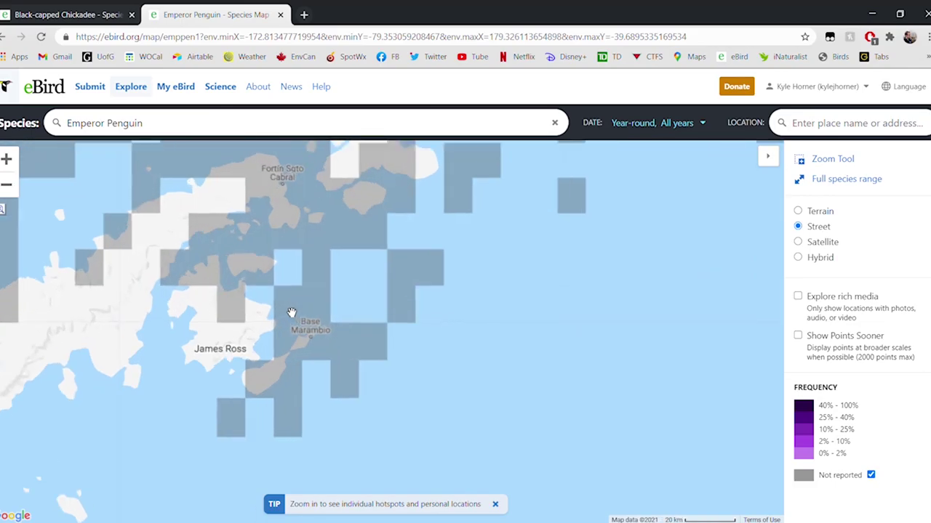
scroll(292, 312, up, 1)
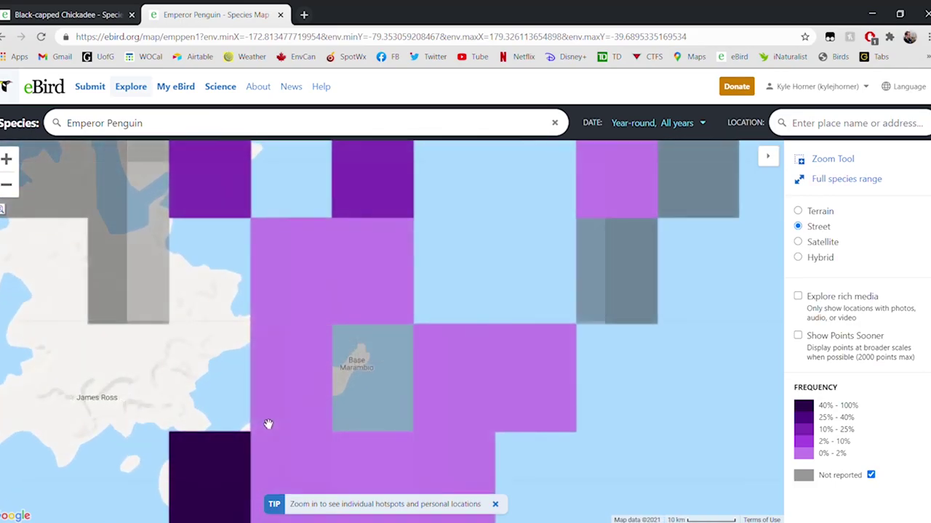
drag(266, 424, 335, 289)
scroll(284, 360, up, 1)
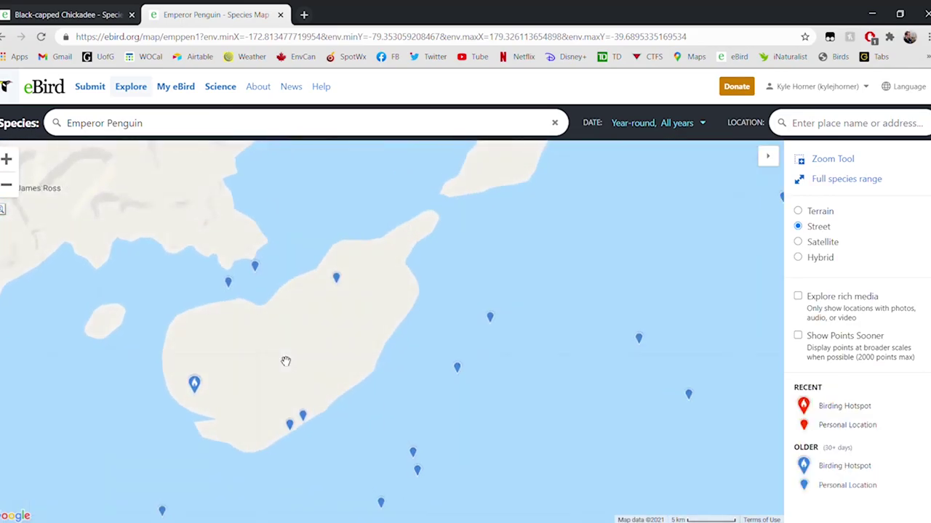
click(194, 384)
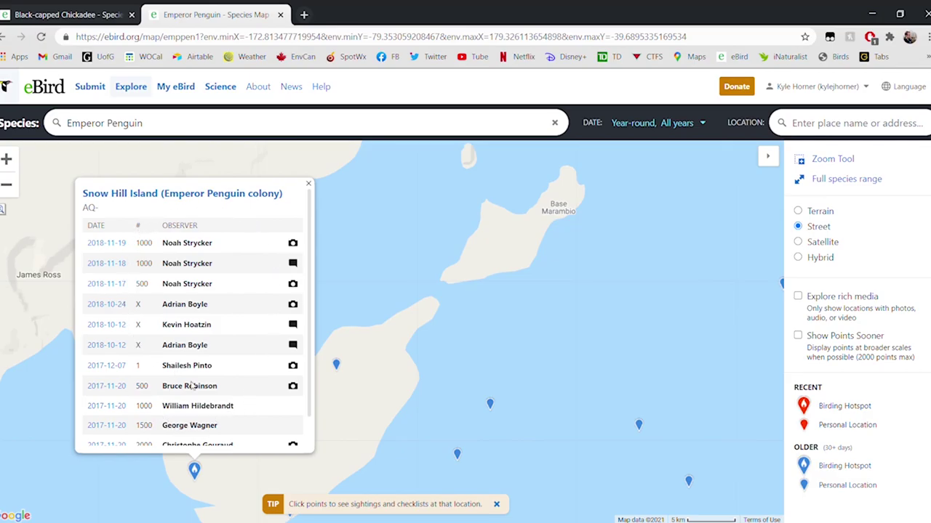
Open the 17 Nov 2018 Snow Hill Island checklist, view and close the penguin photo, then return to Explore
click(112, 286)
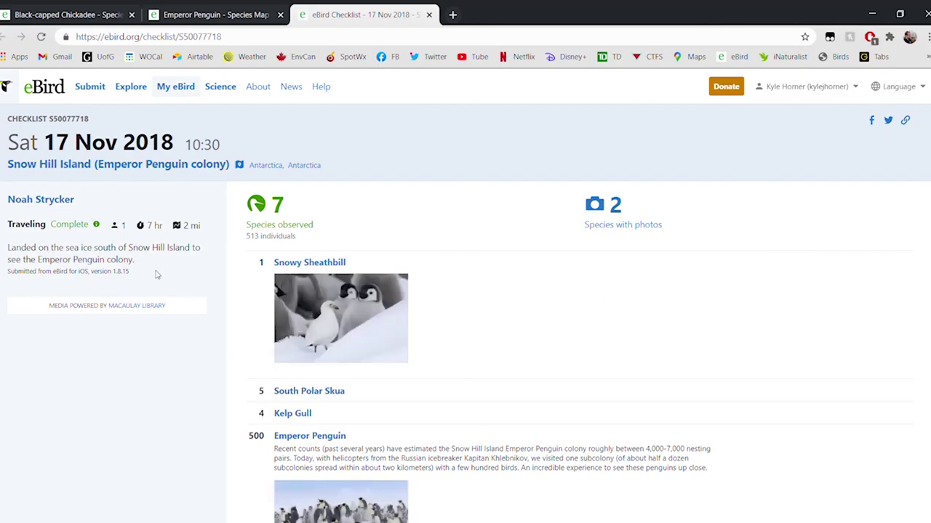
scroll(531, 334, down, 3)
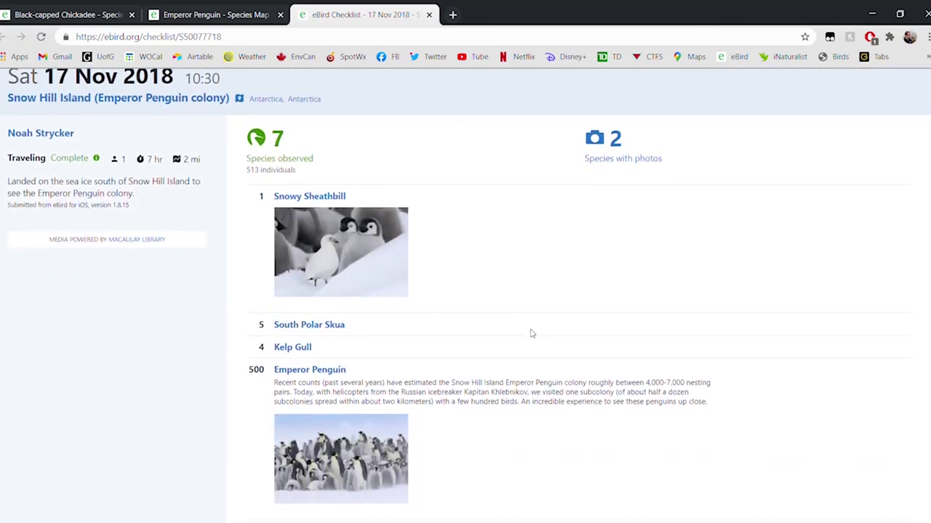
click(377, 407)
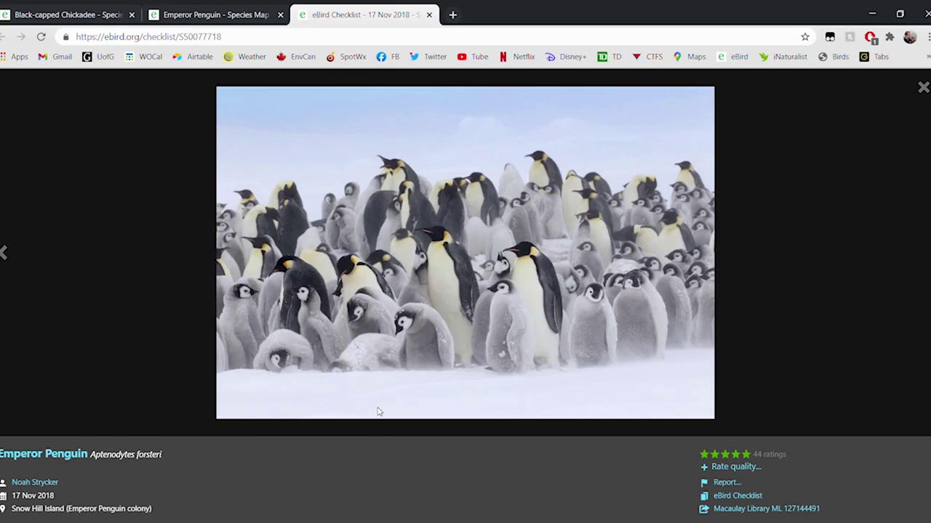
click(922, 88)
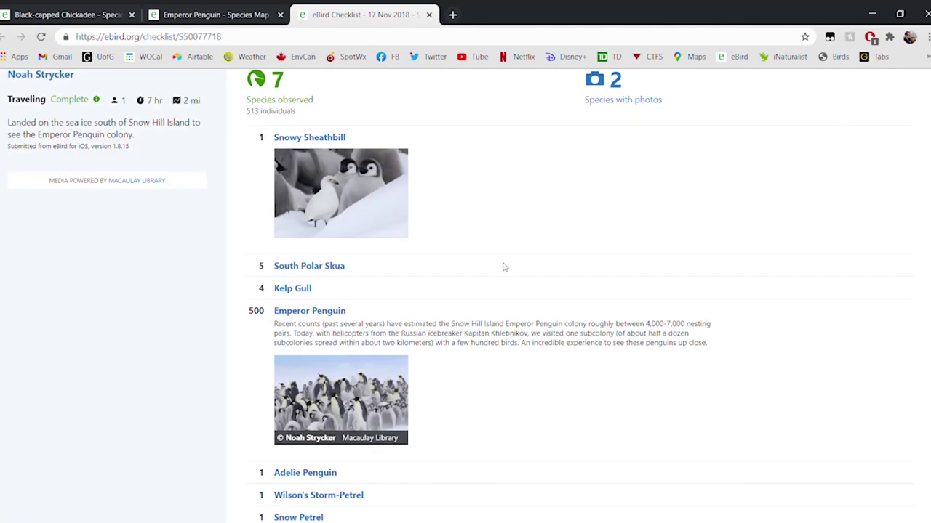
scroll(502, 267, up, 2)
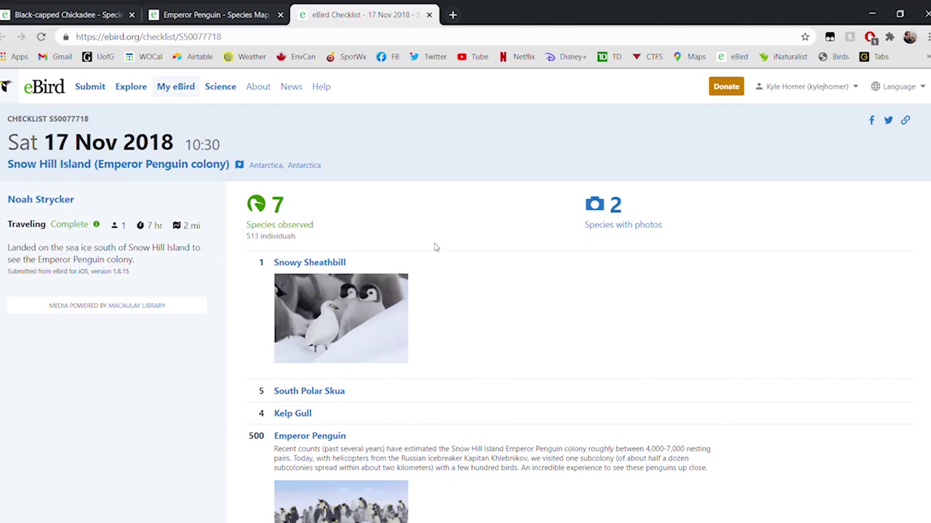
click(145, 95)
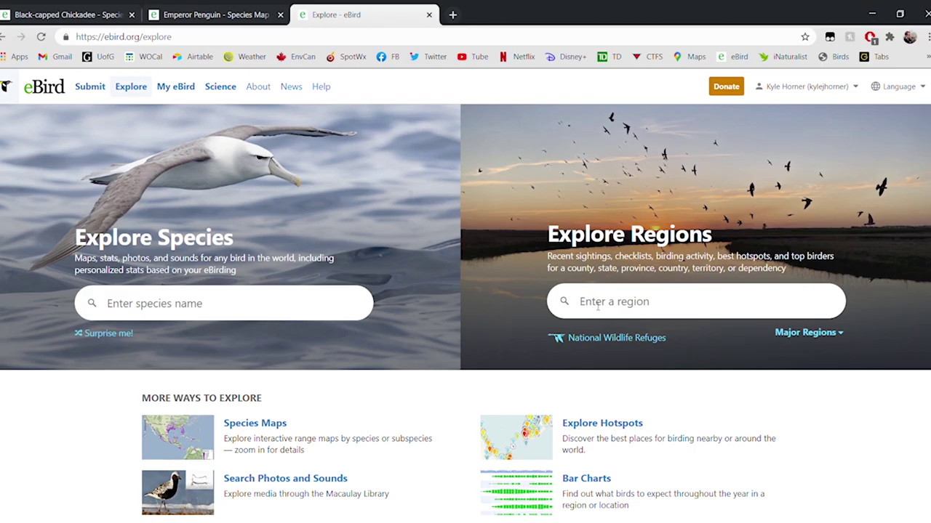
Enter 'welling' in the Explore Regions search box
click(598, 306)
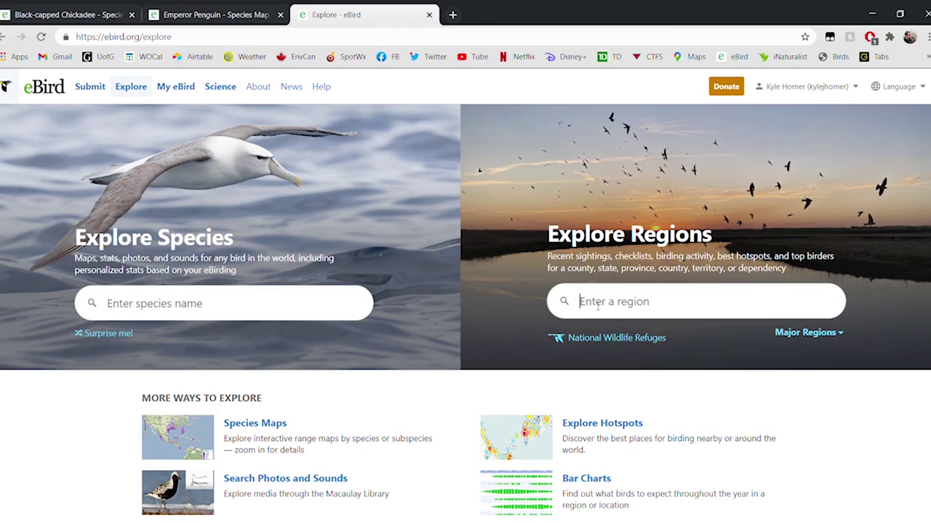
text(welling)
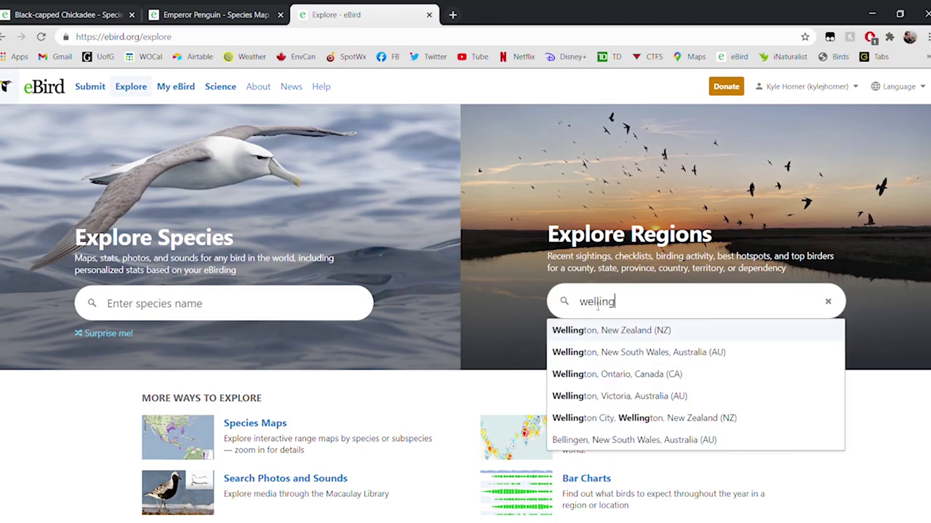
click(626, 374)
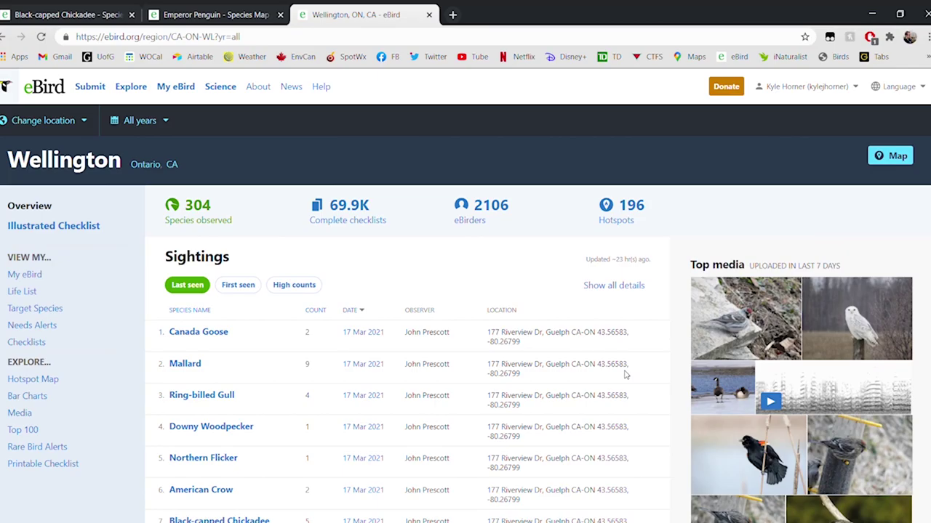
scroll(484, 339, down, 2)
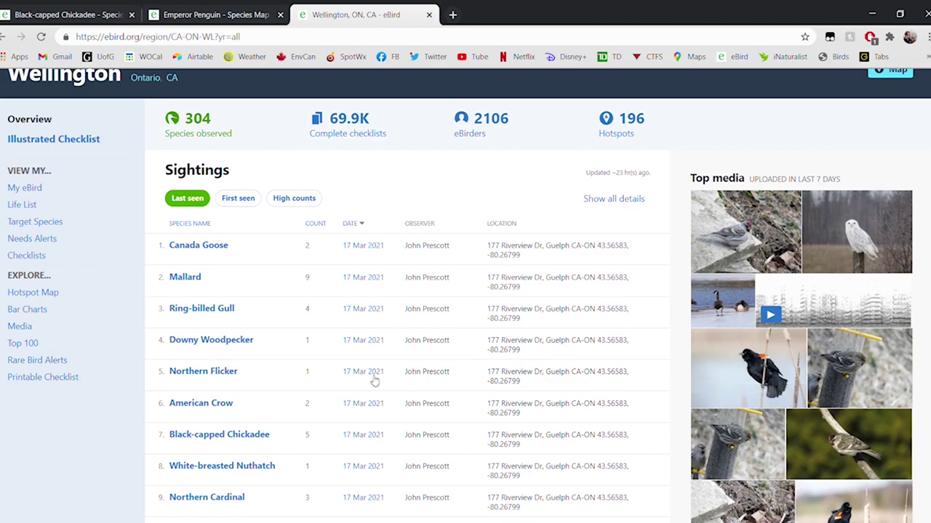
scroll(373, 381, up, 2)
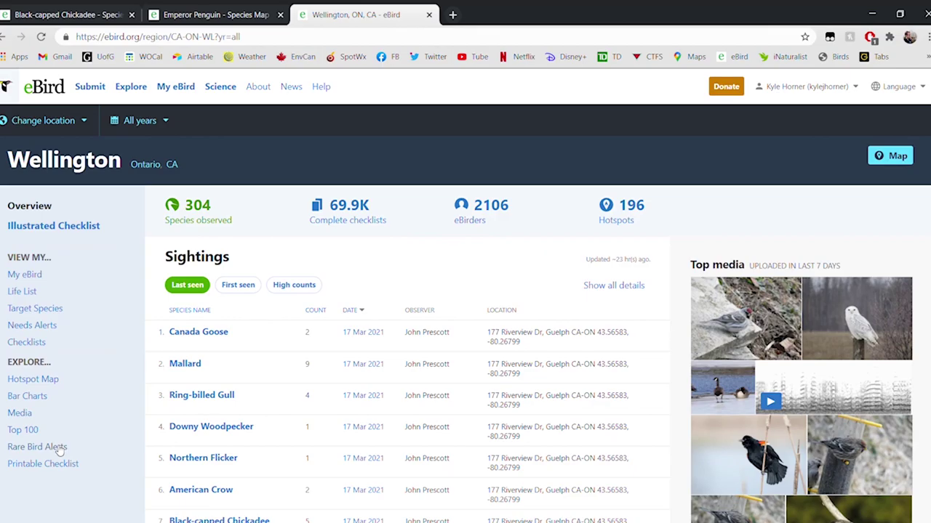
Browse Wellington's Illustrated Checklist species entries, then start submitting a new checklist
click(66, 229)
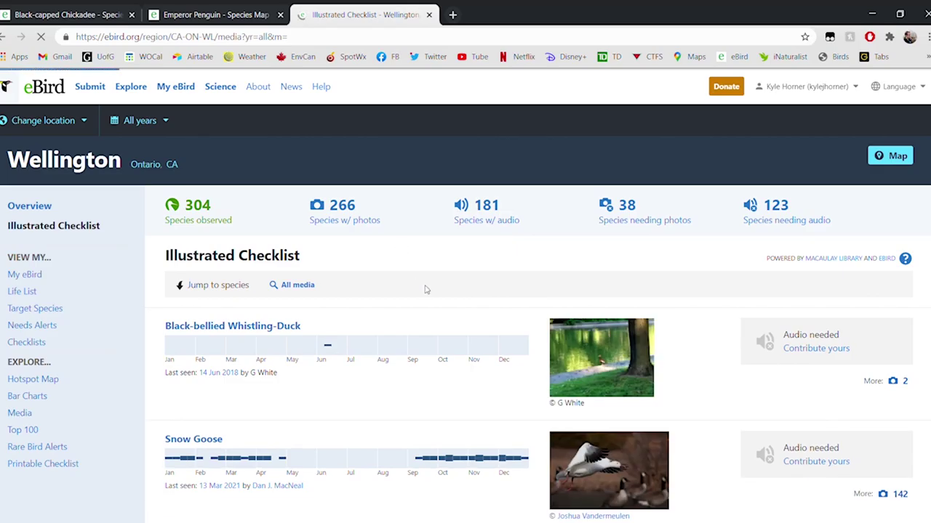
scroll(429, 290, down, 3)
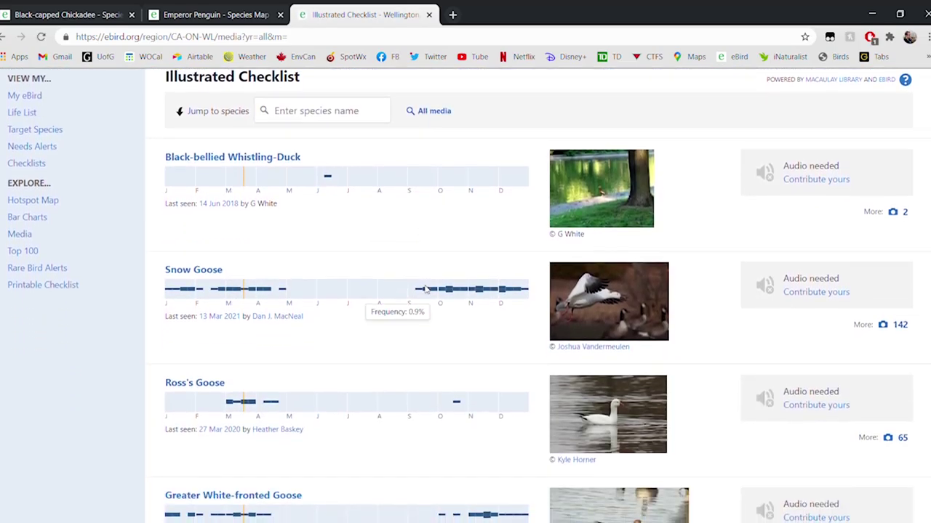
scroll(426, 290, down, 2)
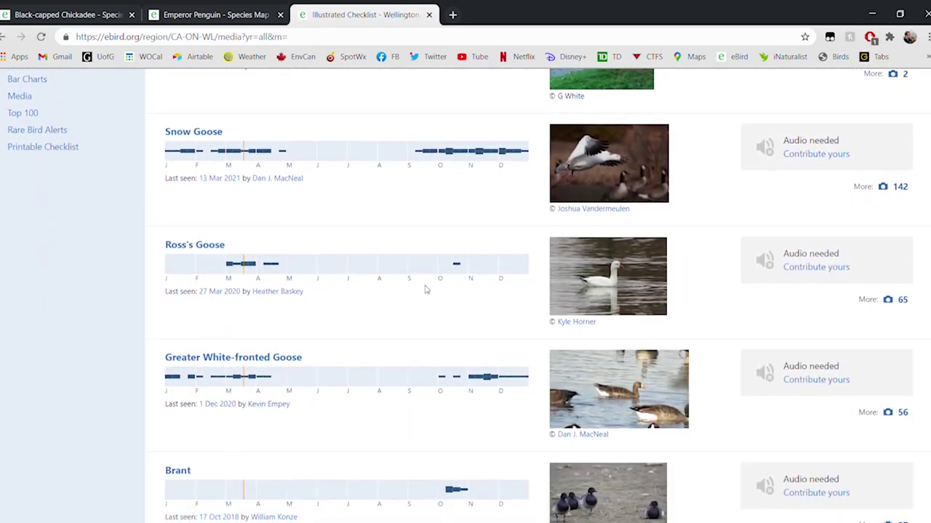
scroll(426, 289, down, 1)
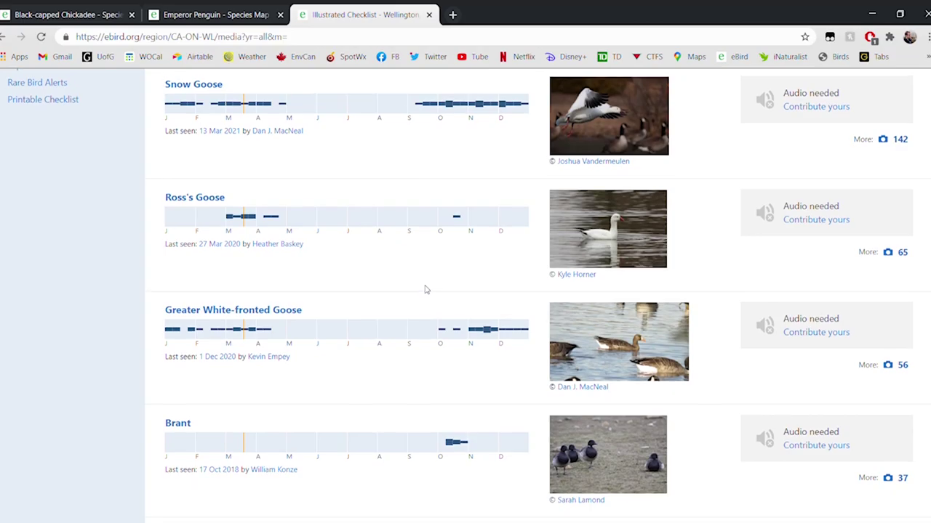
scroll(426, 290, down, 2)
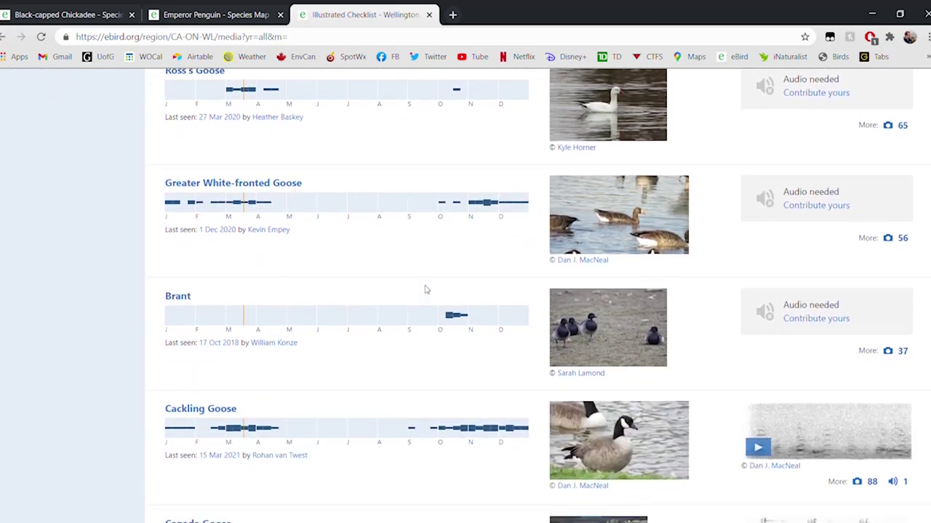
scroll(427, 289, up, 8)
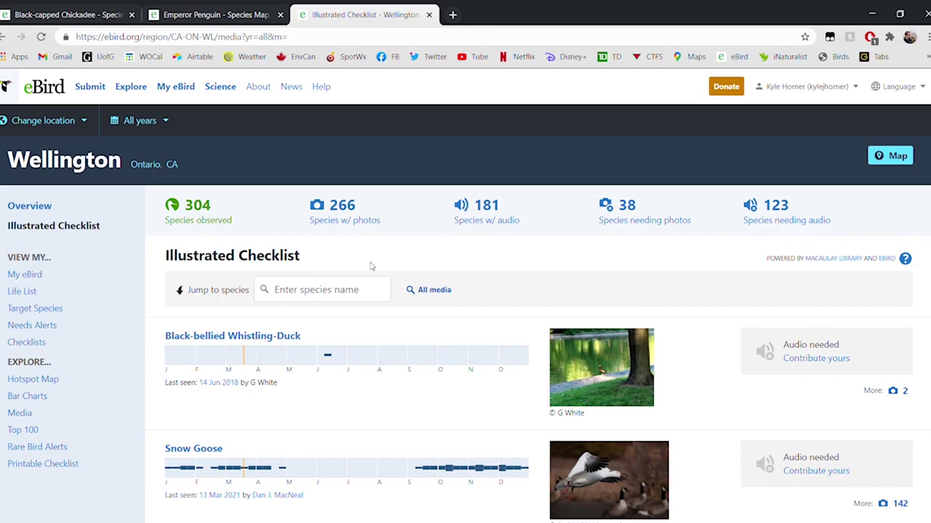
click(101, 93)
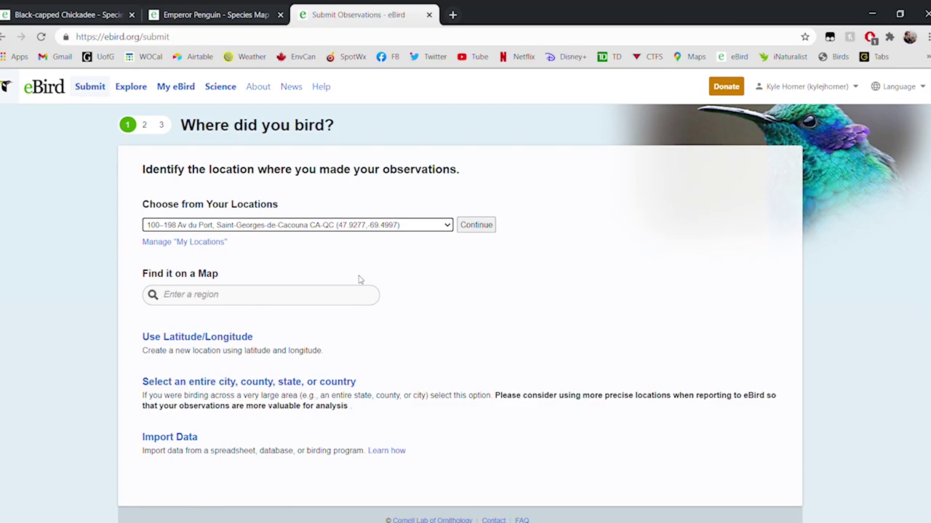
Search the map for the Wellington, Ontario, Canada region using 'welling'
click(351, 301)
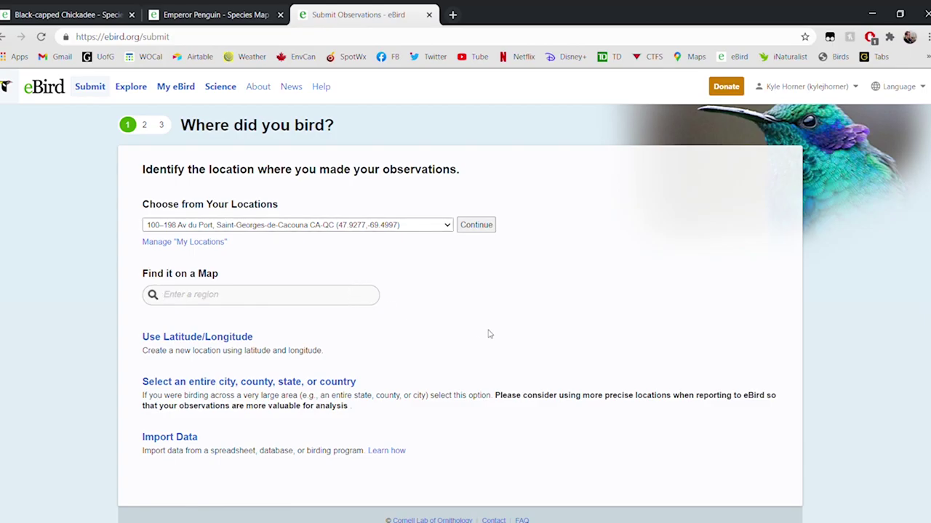
text(welling)
key(Down)
key(Down)
key(Return)
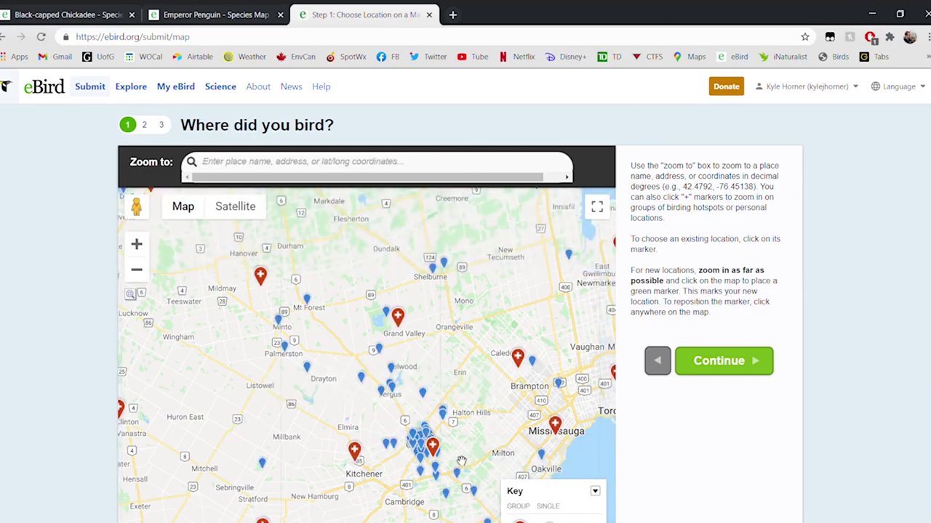
Pick the Guelph--University of Guelph (Arboretum) hotspot on the map and continue
scroll(384, 387, up, 3)
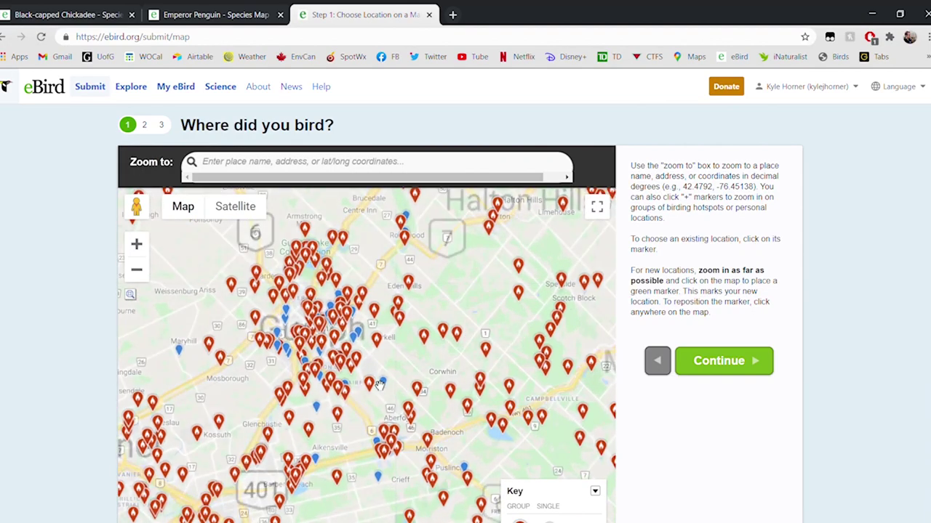
click(399, 378)
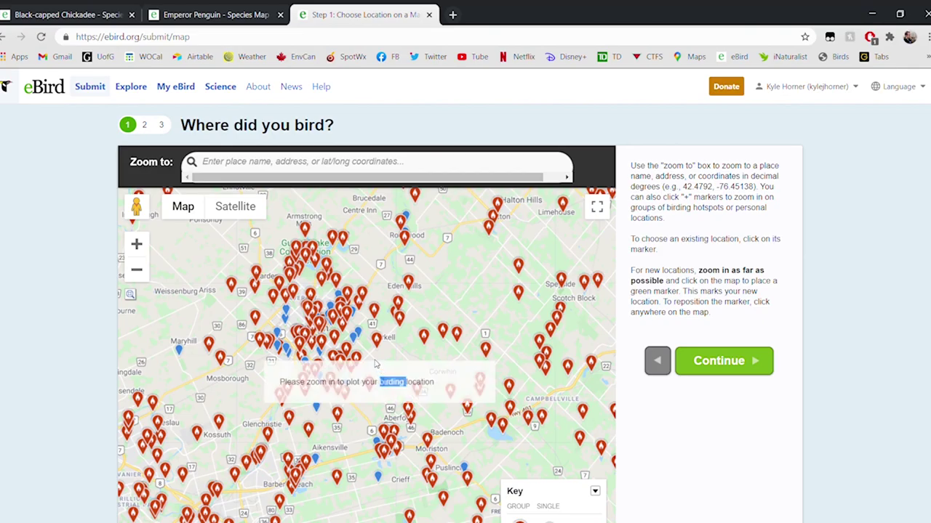
scroll(436, 311, up, 4)
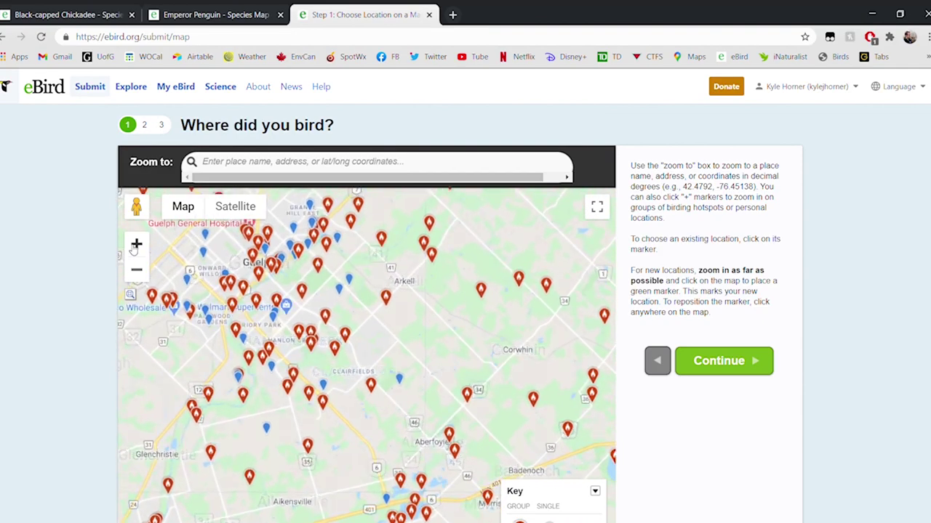
drag(437, 311, 603, 433)
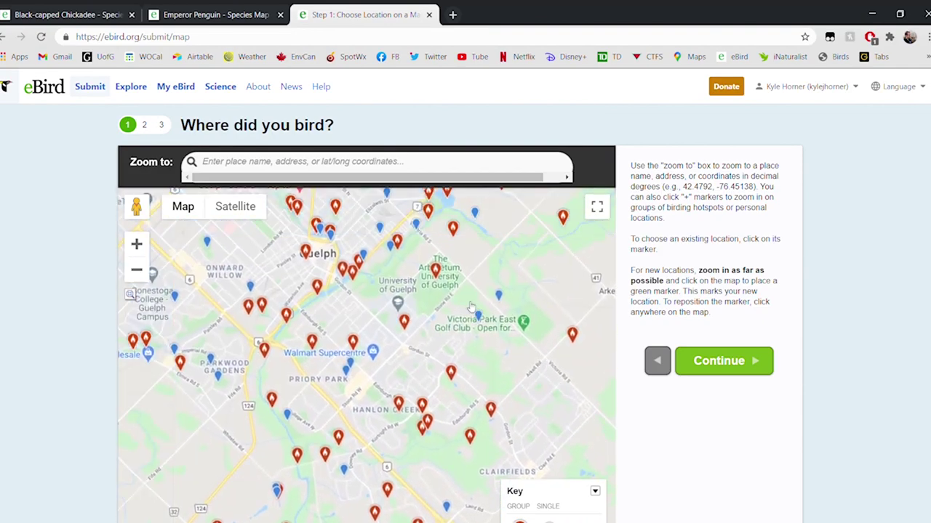
click(436, 271)
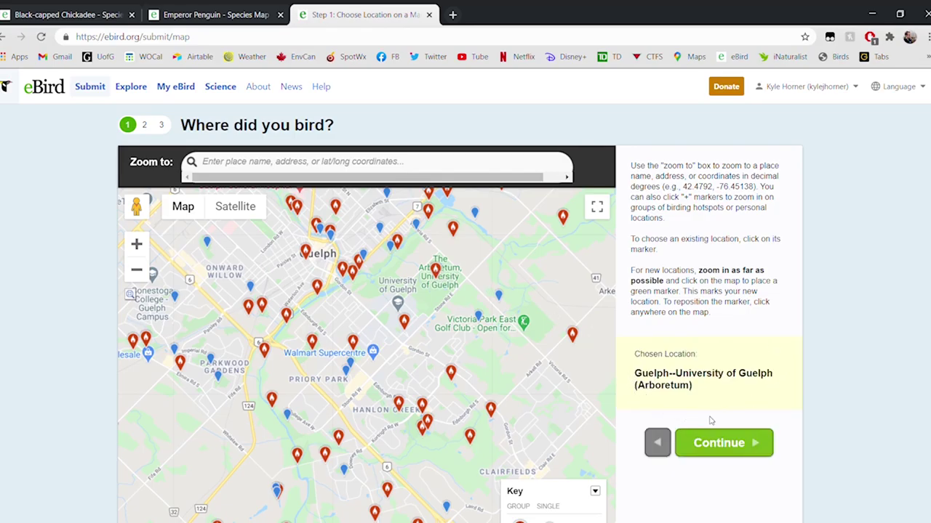
click(696, 441)
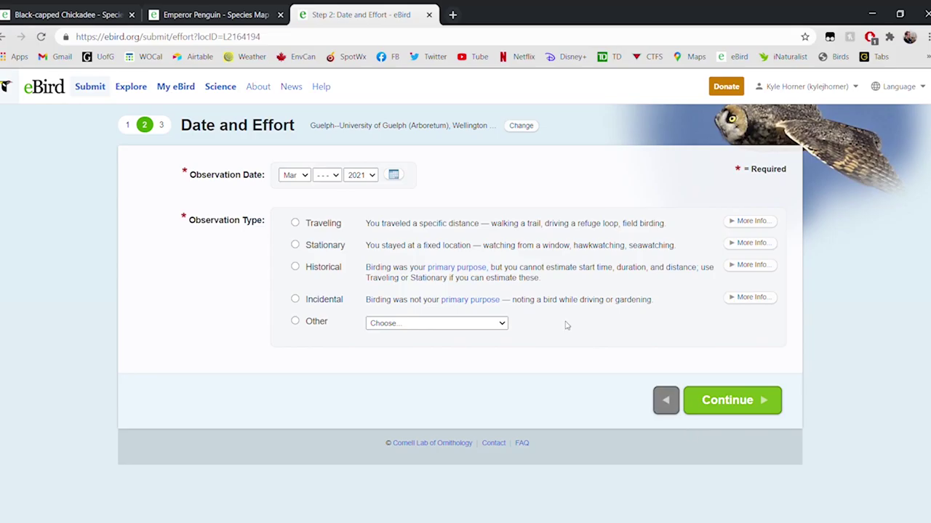
Set the observation date to March 18, 2021 and record it as a traveling count
click(395, 178)
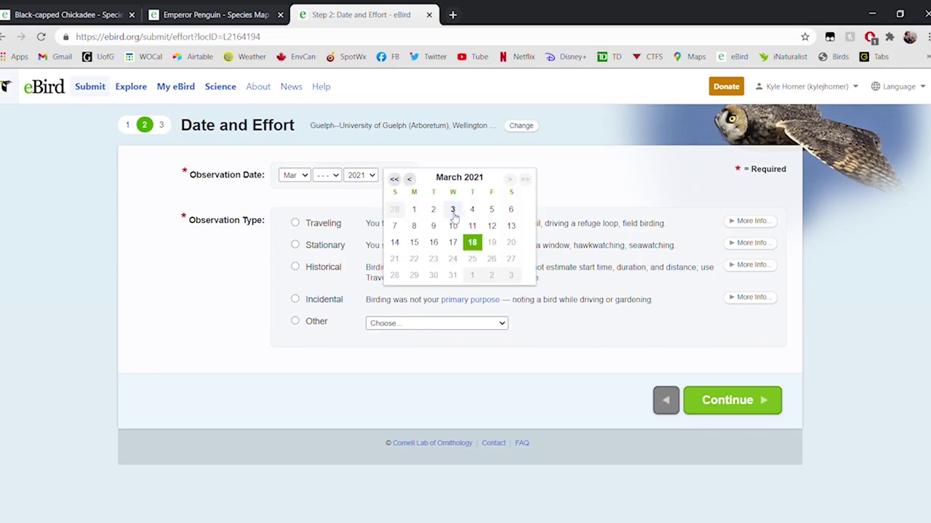
click(474, 242)
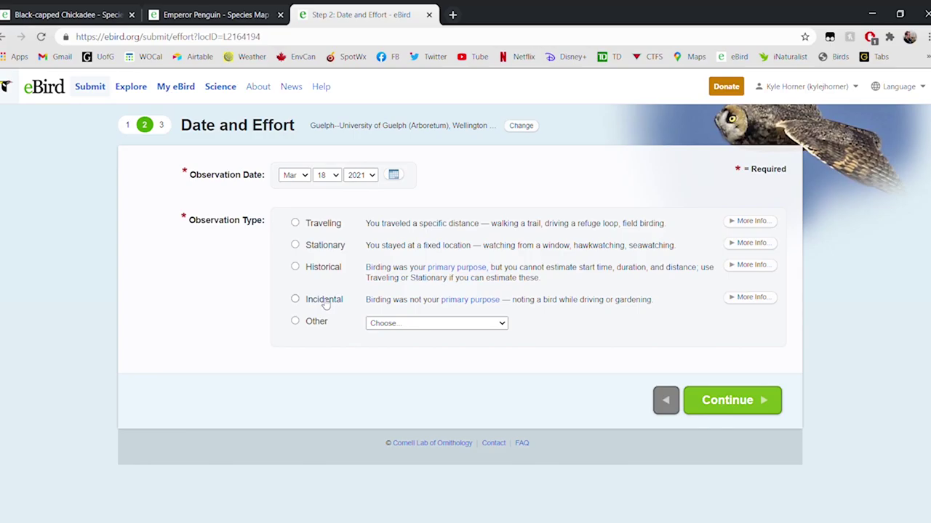
click(295, 224)
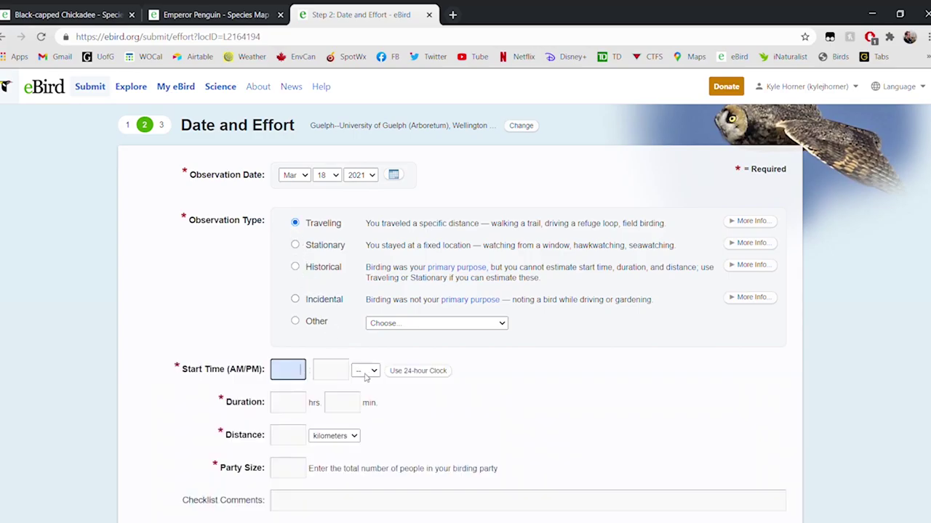
scroll(433, 424, down, 1)
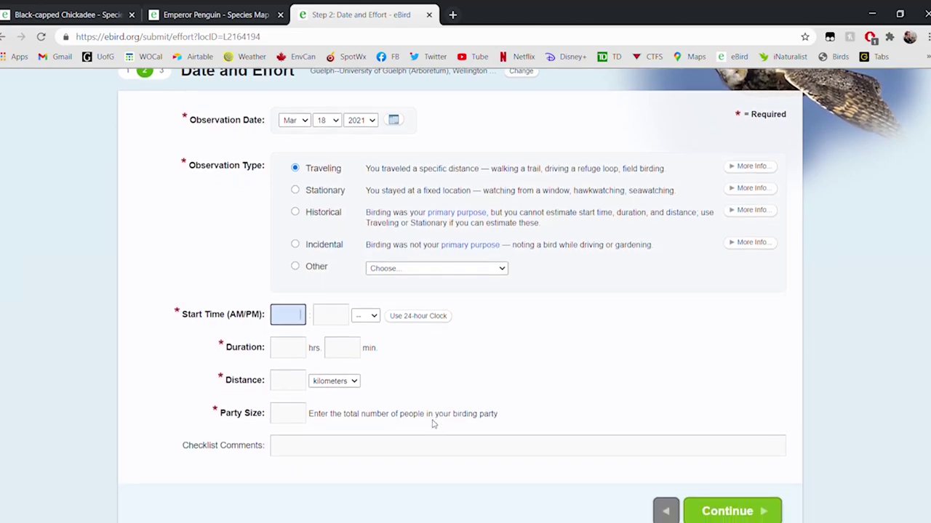
Enter a start time of 9:00 AM
text(9)
key(Tab)
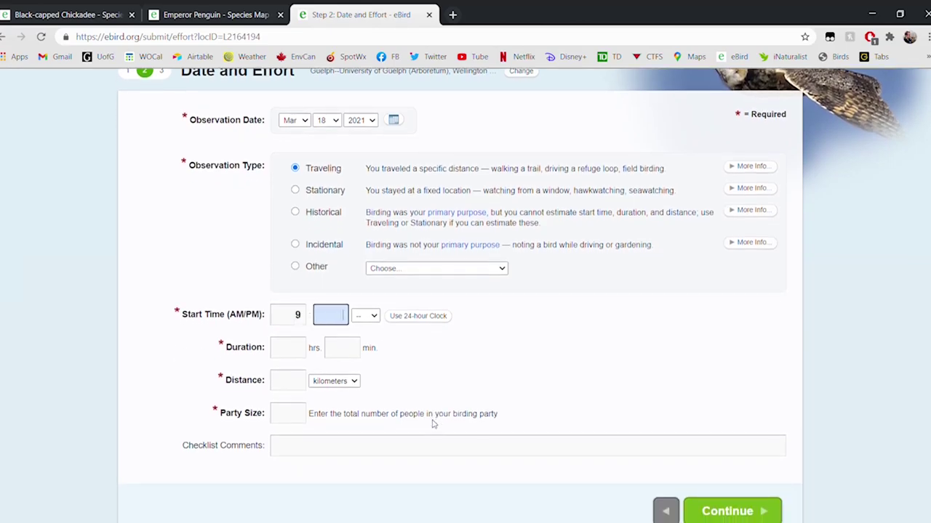
text(00)
key(Tab)
key(a)
key(Tab)
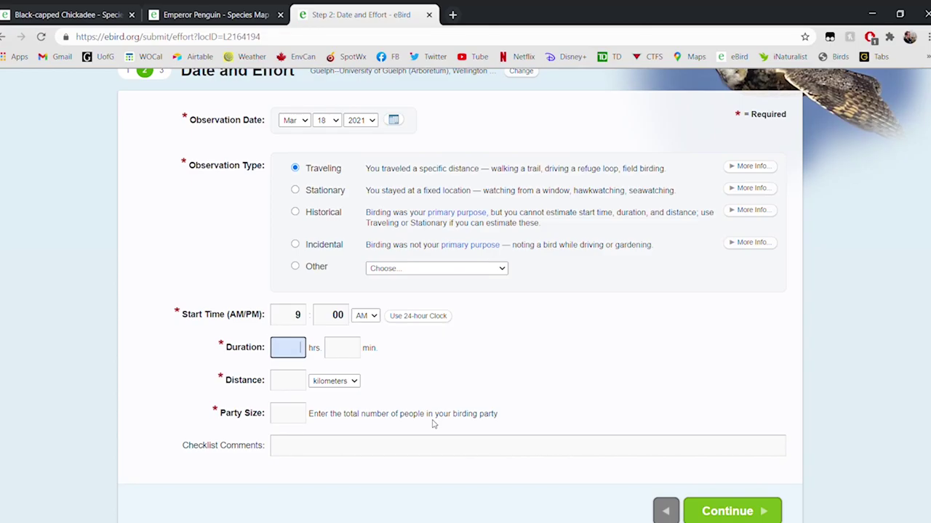
Enter duration 1 hr 0 min, distance 1 km and party size 2, then continue
text(1)
key(Tab)
text(0)
key(Tab)
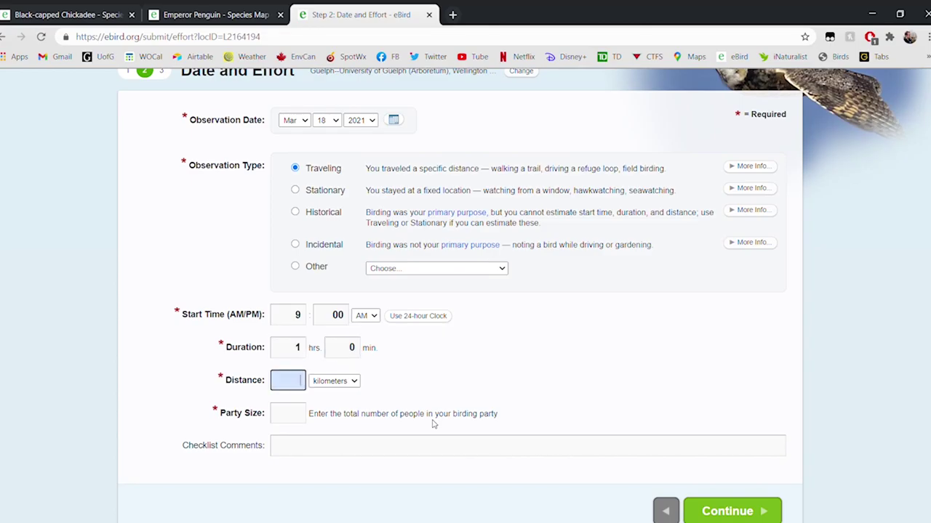
text(1)
key(Tab)
key(Tab)
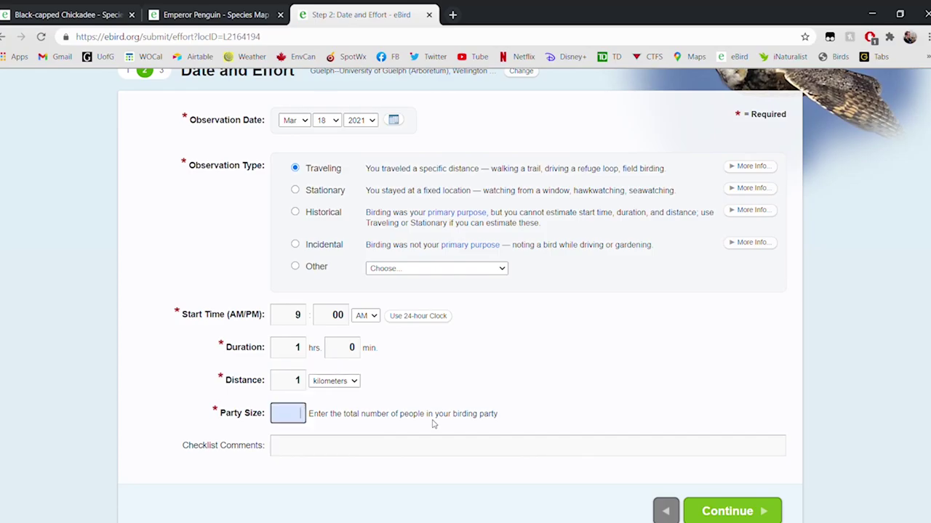
text(2)
click(709, 511)
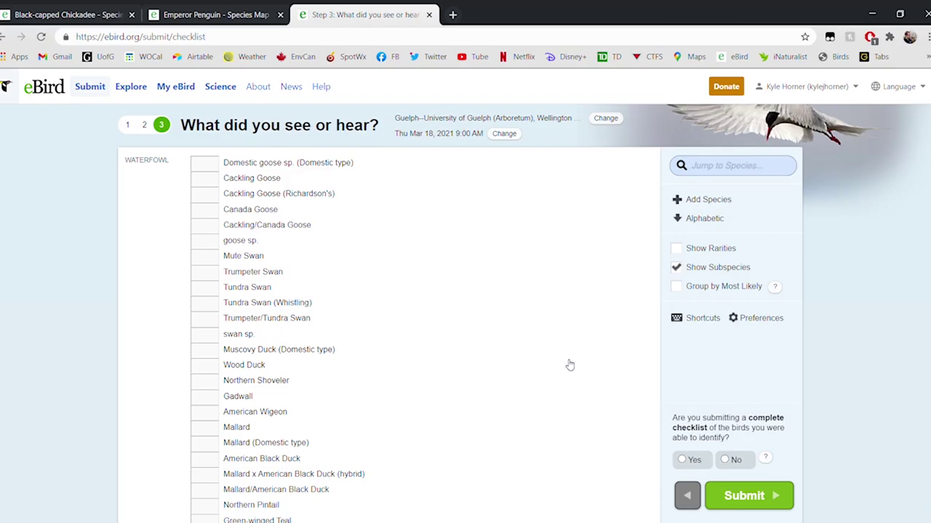
Scroll through the Arboretum species list from Waterfowl to passerine sp. and back up
scroll(569, 365, down, 5)
scroll(570, 365, down, 20)
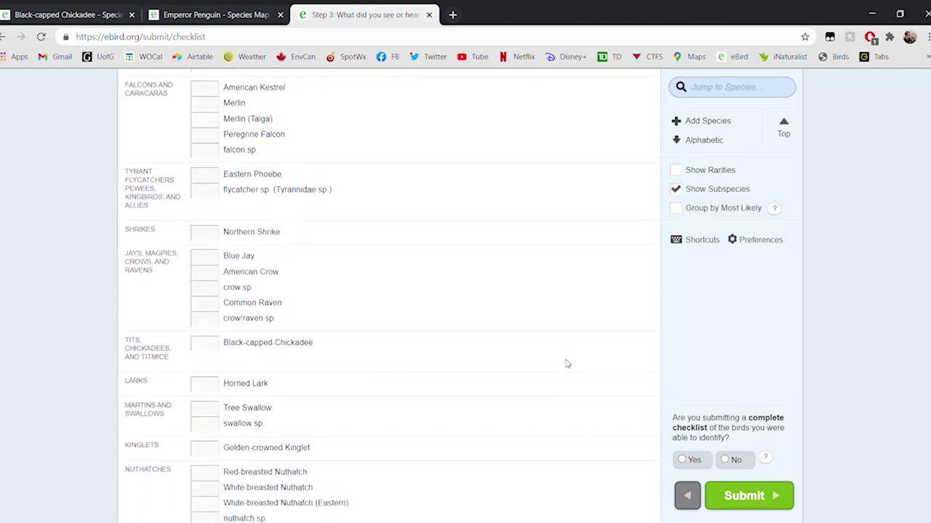
scroll(567, 363, down, 11)
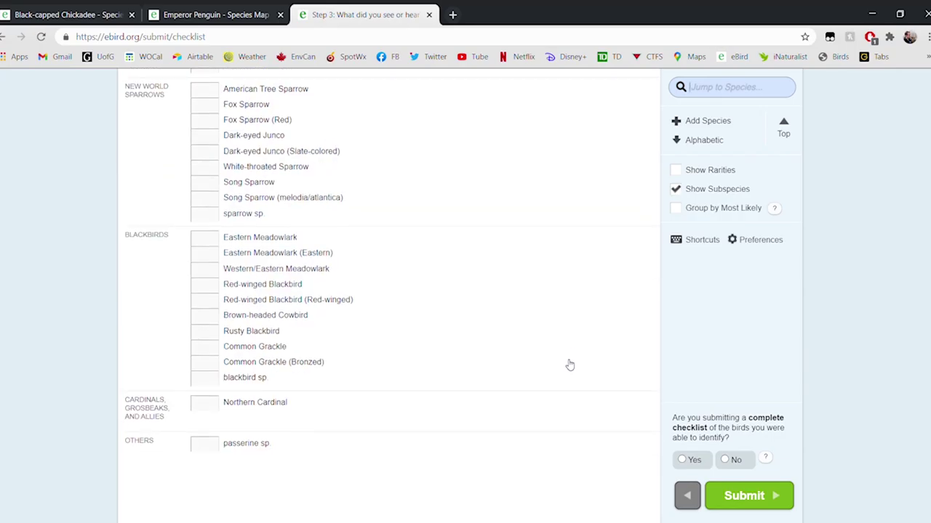
scroll(569, 364, up, 15)
scroll(567, 364, up, 10)
scroll(569, 364, down, 2)
scroll(569, 365, up, 1)
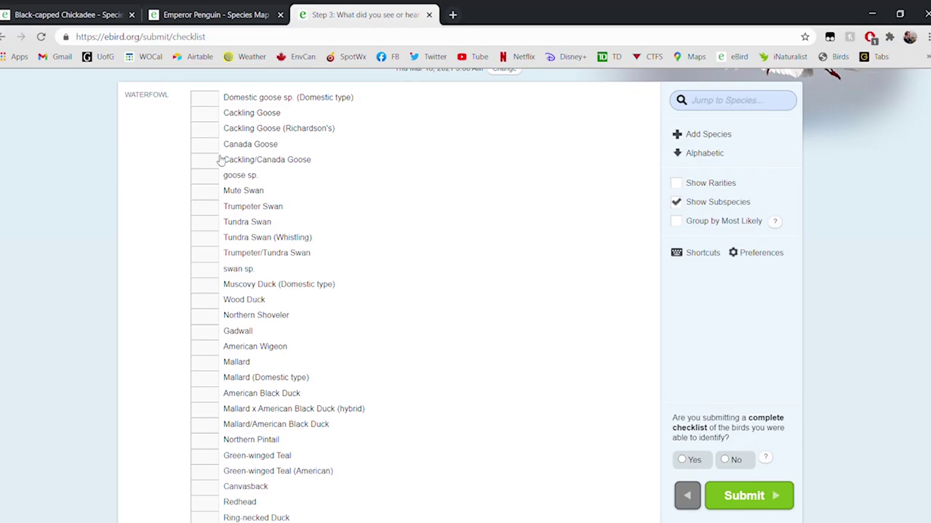
Enter counts of 12 Canada Goose, 2 Mourning Dove and 1 Ring-billed Gull
click(206, 146)
text(12)
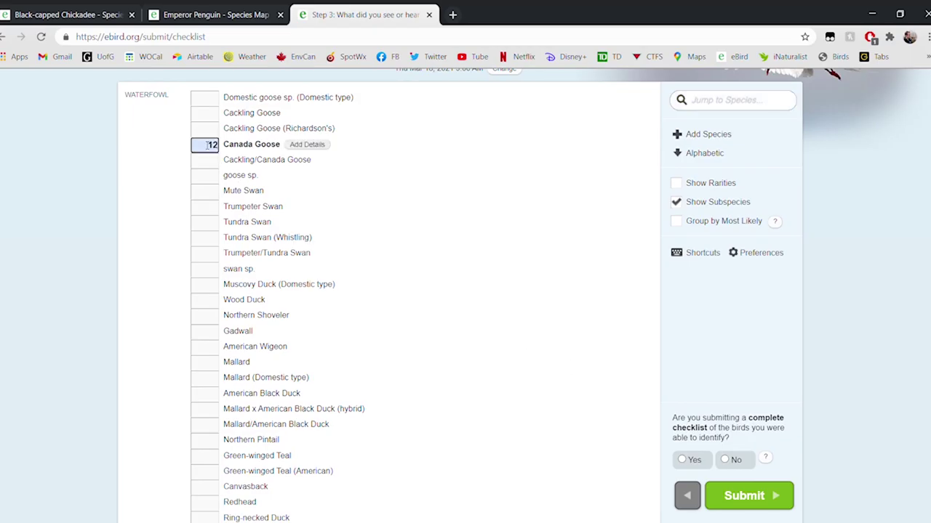
scroll(453, 235, down, 7)
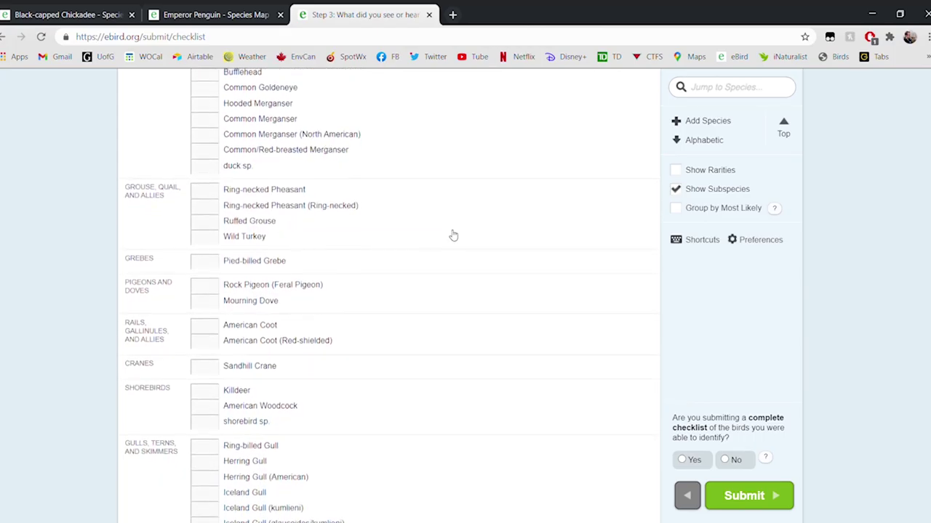
click(209, 307)
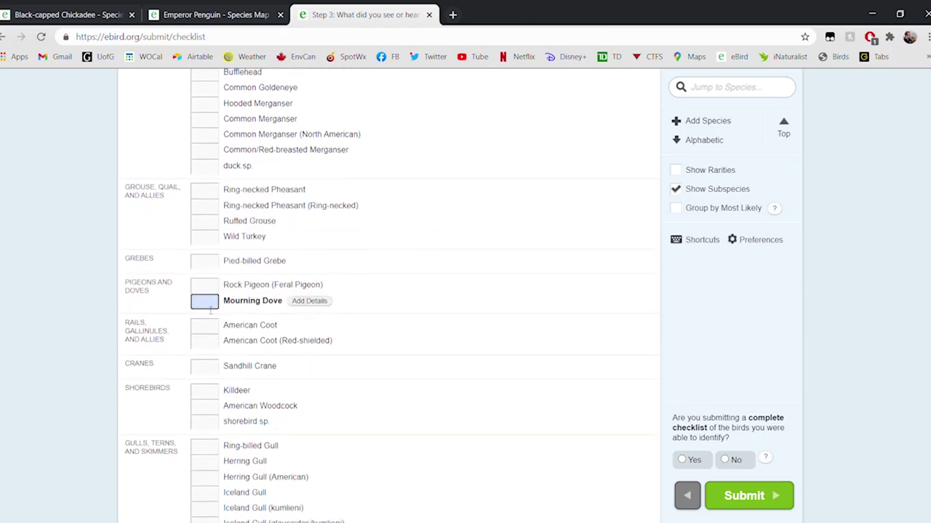
text(2)
scroll(383, 333, down, 3)
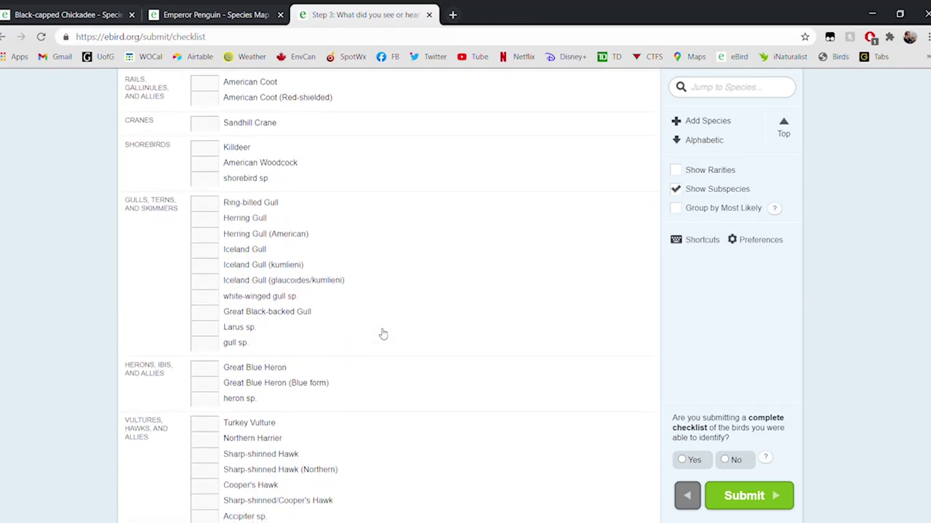
click(217, 204)
text(1)
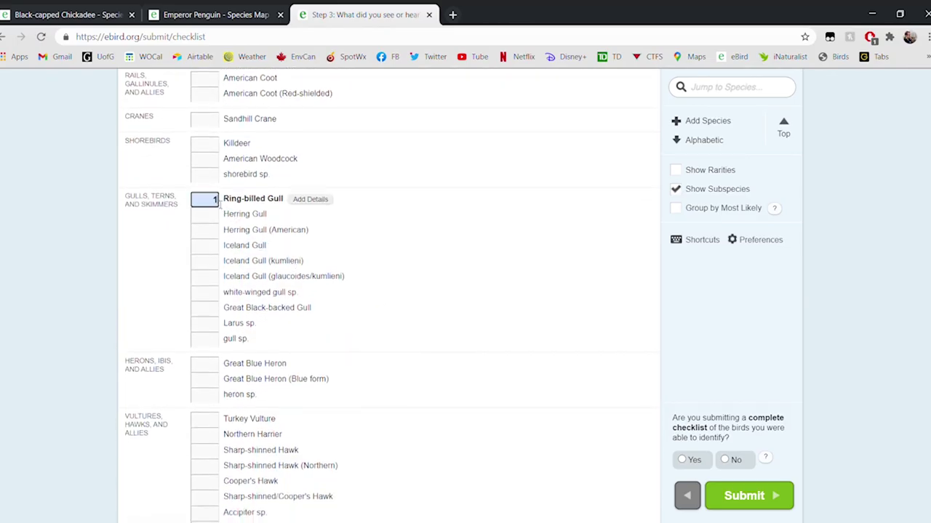
Enter counts of 5 Blue Jay, 1 White-breasted Nuthatch and 10 Black-capped Chickadee
scroll(461, 293, down, 2)
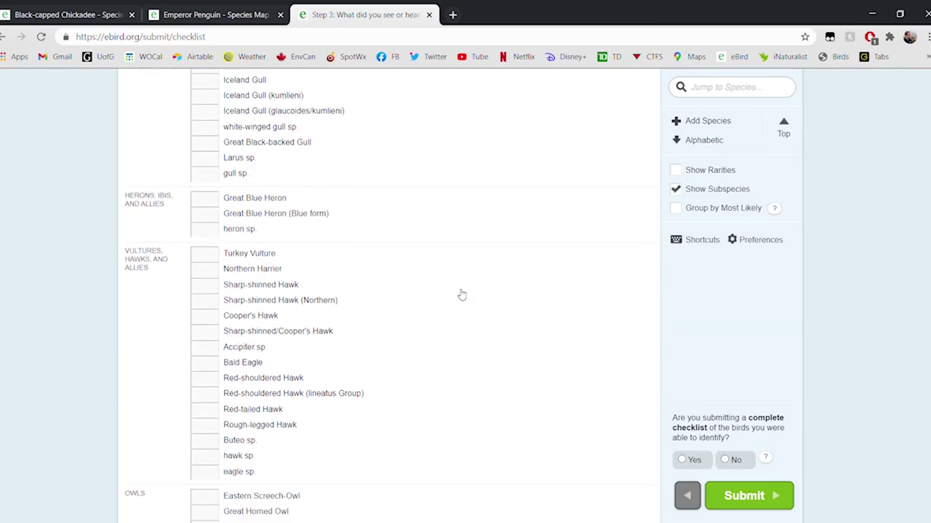
scroll(461, 294, down, 1)
click(213, 198)
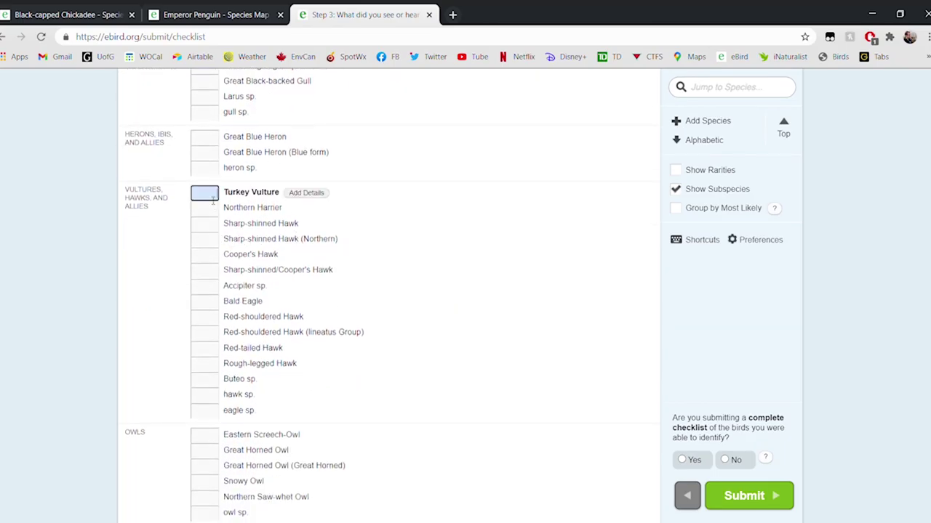
scroll(464, 329, down, 5)
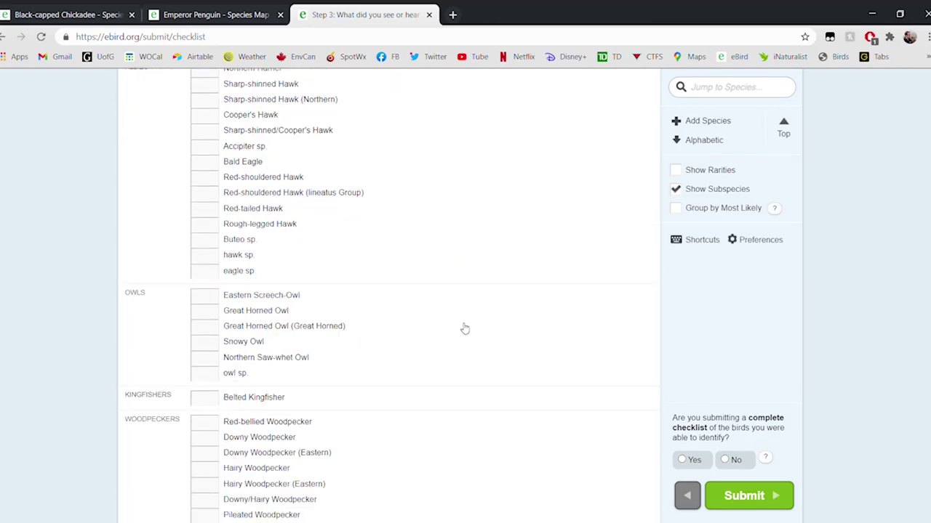
scroll(465, 328, down, 5)
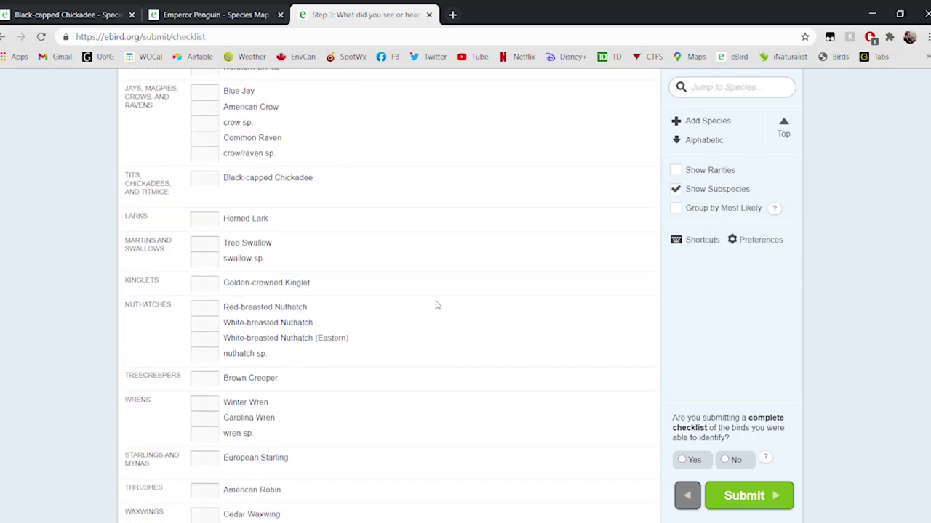
click(204, 99)
text(5)
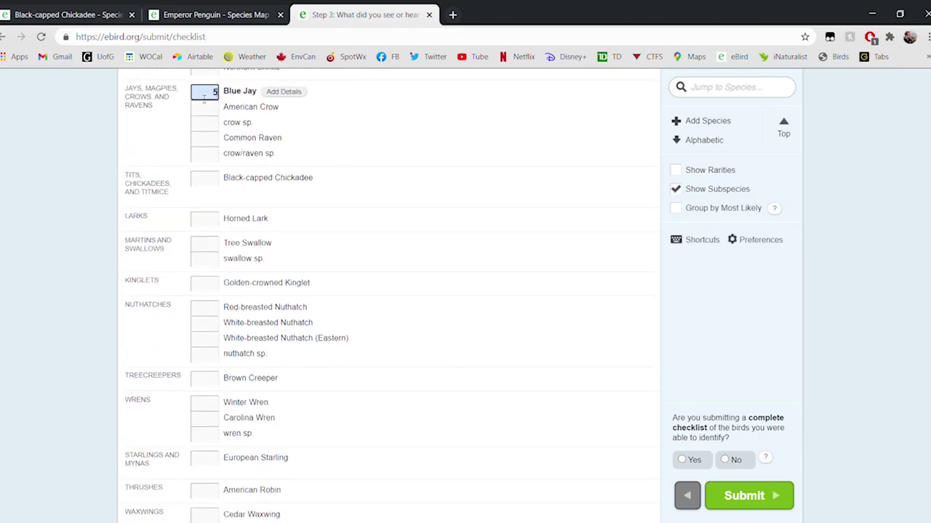
click(208, 328)
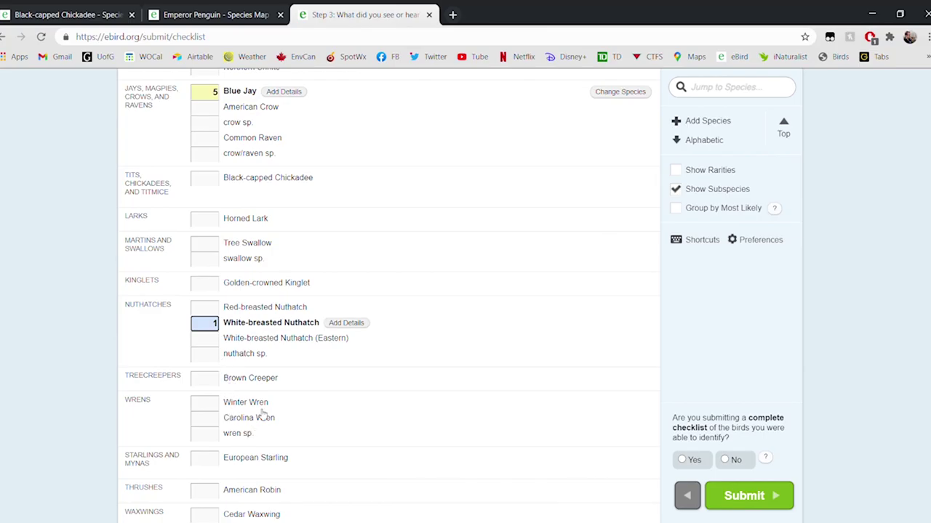
click(204, 178)
text(10)
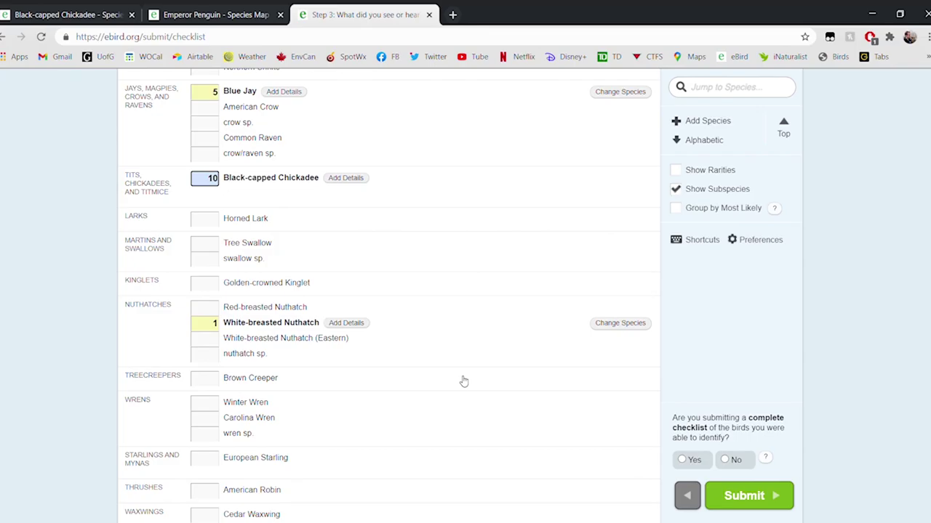
Answer Yes to 'Are you submitting a complete checklist' and return to the page top
click(682, 461)
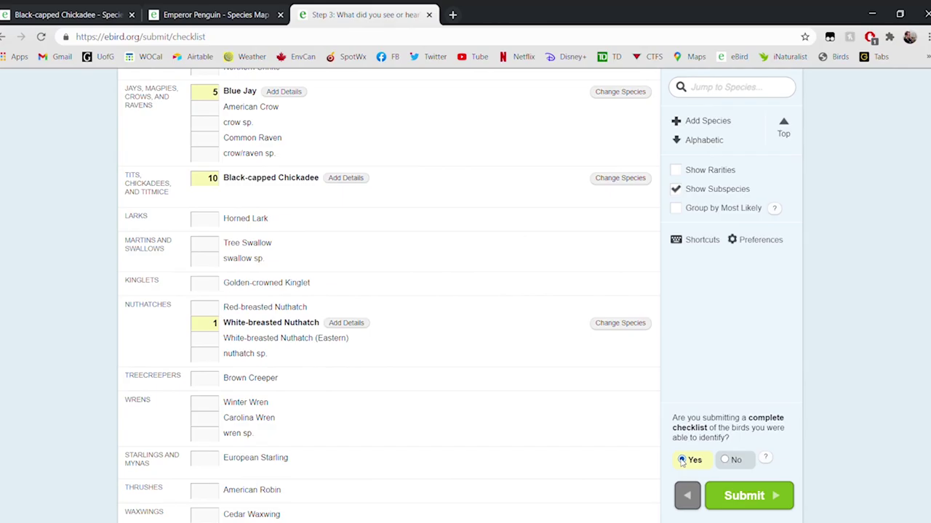
scroll(455, 356, up, 20)
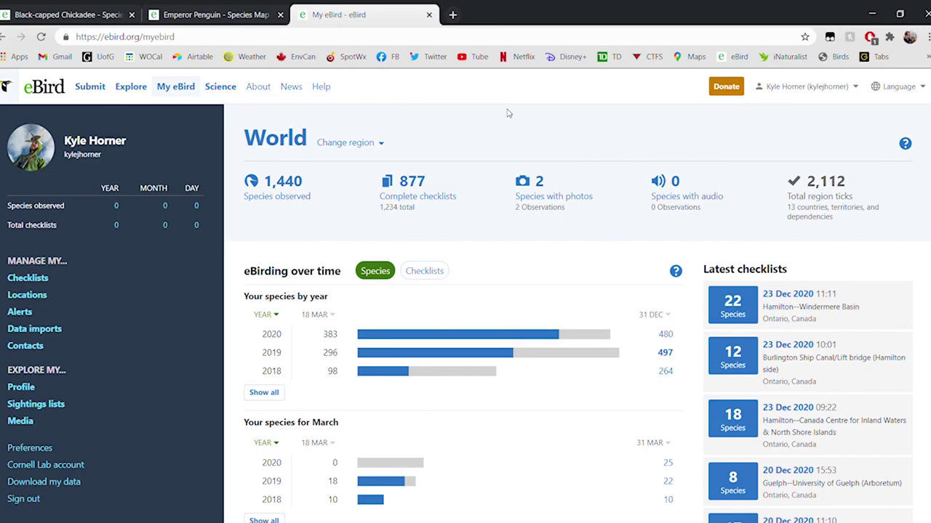
View the Checklists list from the My eBird sidebar, then go back to the dashboard
click(44, 278)
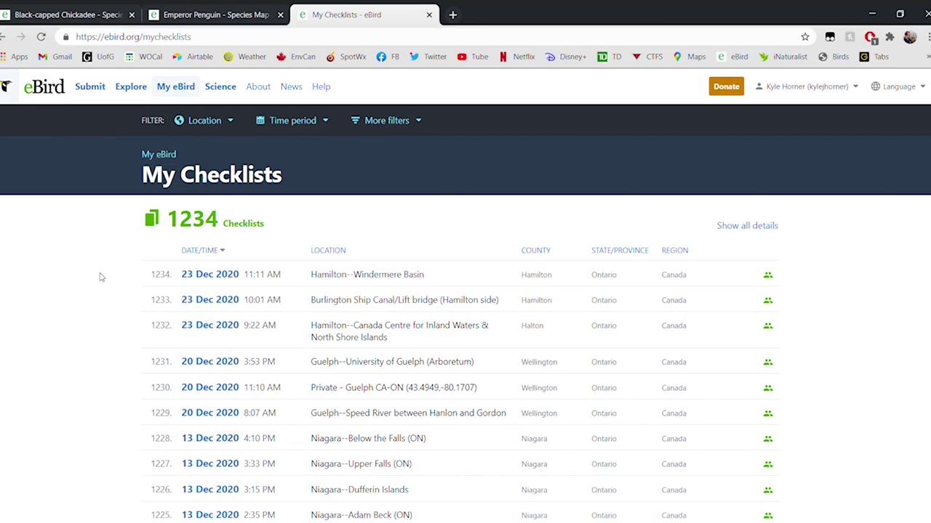
click(5, 37)
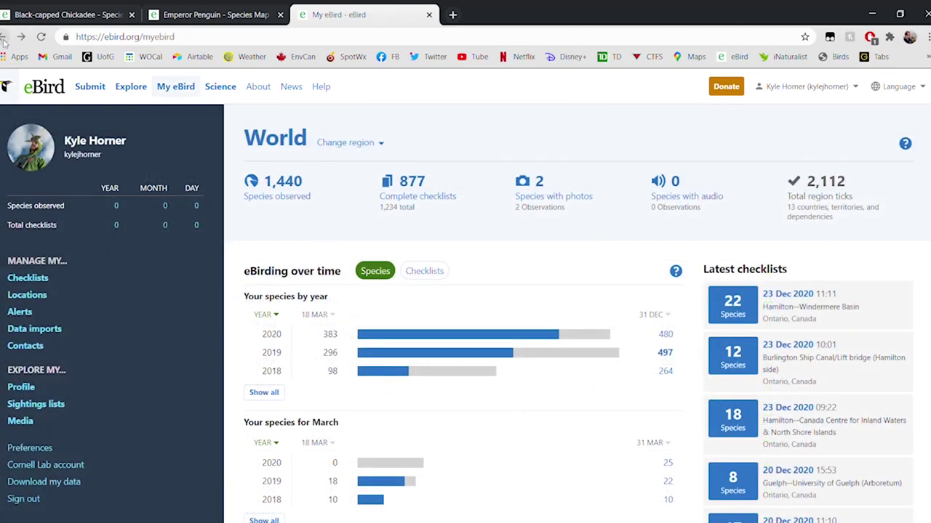